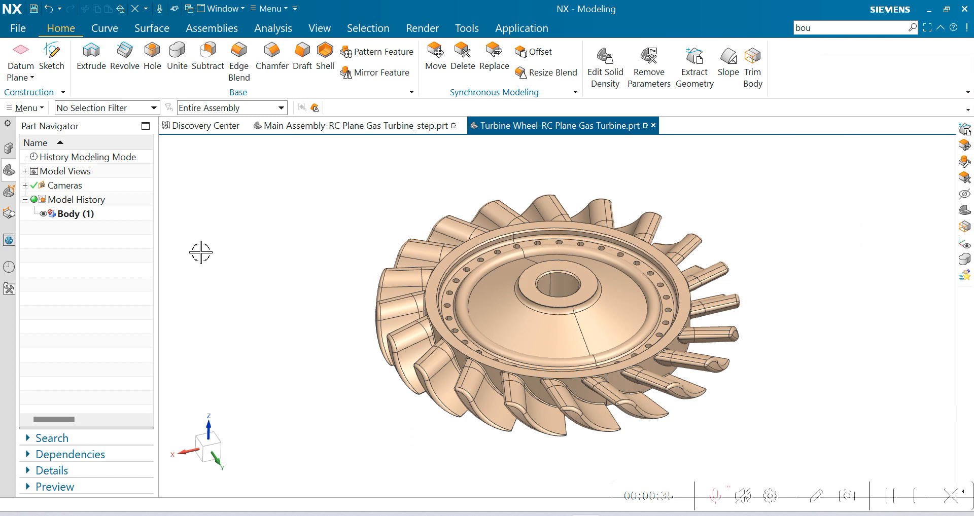
Step: Start the Bounding Body command, reset its settings and show the additional options
{"action": "left_click", "coordinate": [21, 109]}
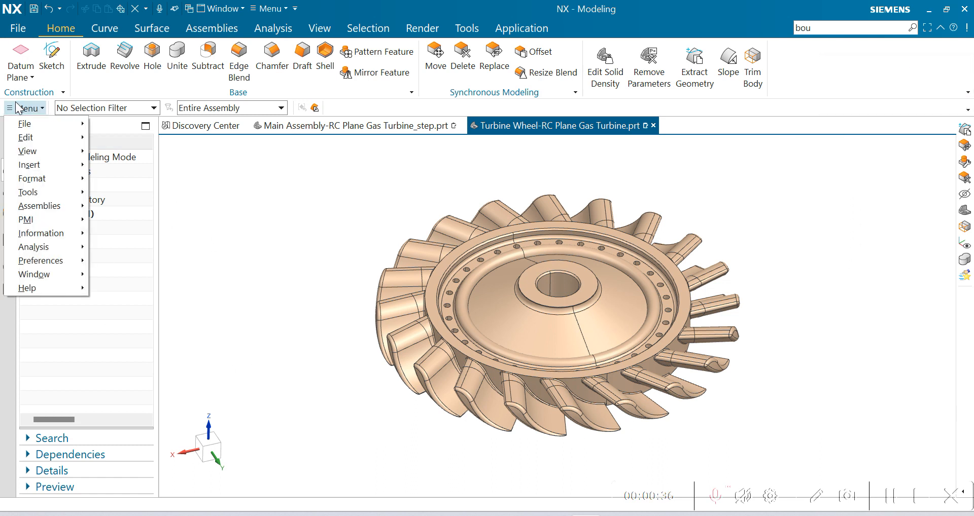
{"action": "left_click", "coordinate": [30, 165]}
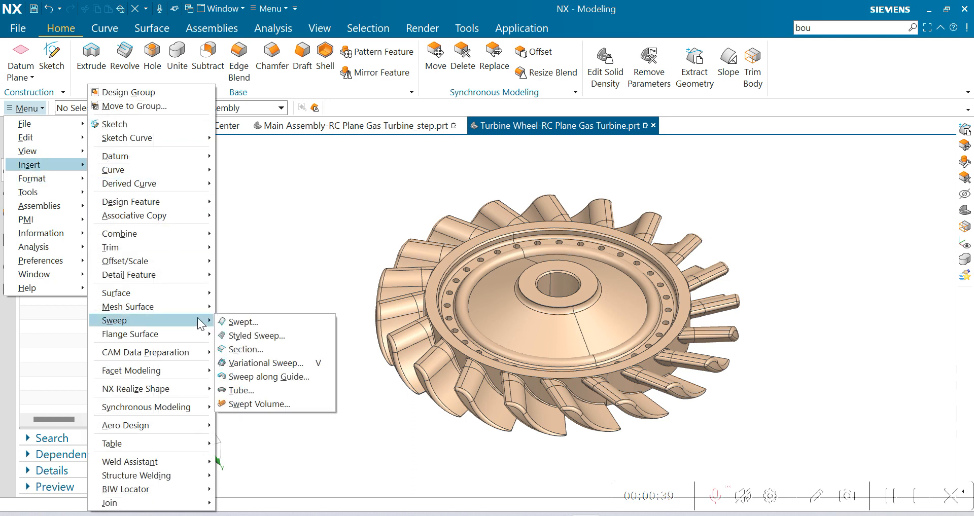
{"action": "mouse_move", "coordinate": [131, 263]}
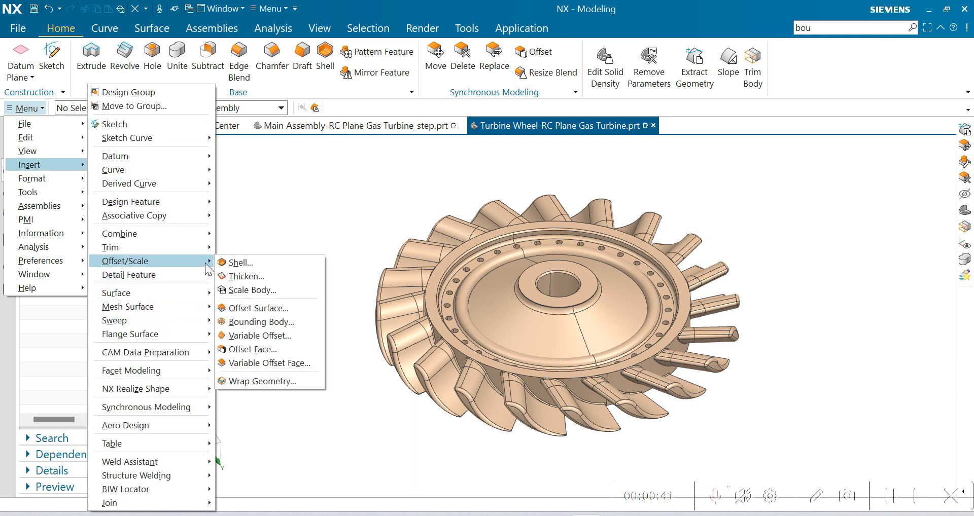
{"action": "left_click", "coordinate": [250, 321]}
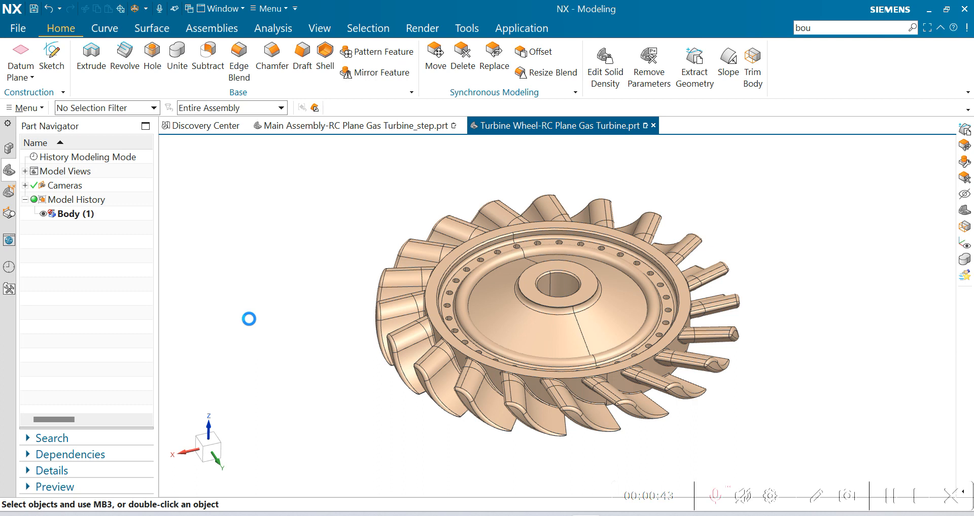
{"action": "left_click", "coordinate": [293, 93]}
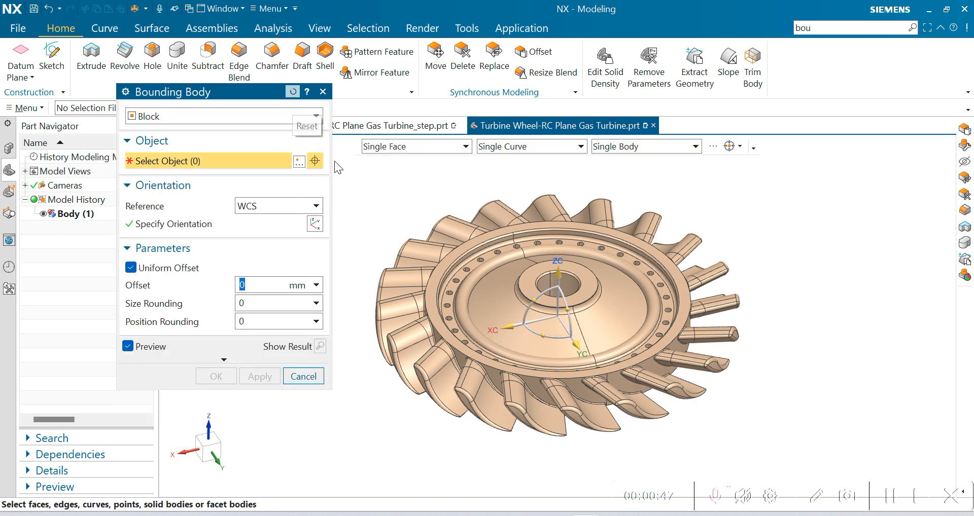
{"action": "left_click", "coordinate": [126, 92]}
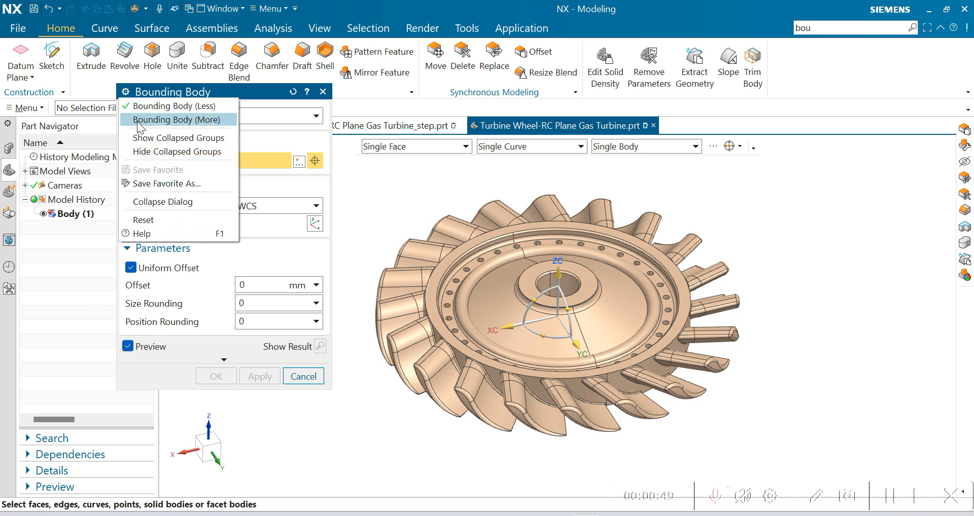
{"action": "left_click", "coordinate": [140, 120]}
{"action": "scroll", "coordinate": [756, 284], "scroll_direction": "up", "scroll_amount": 2}
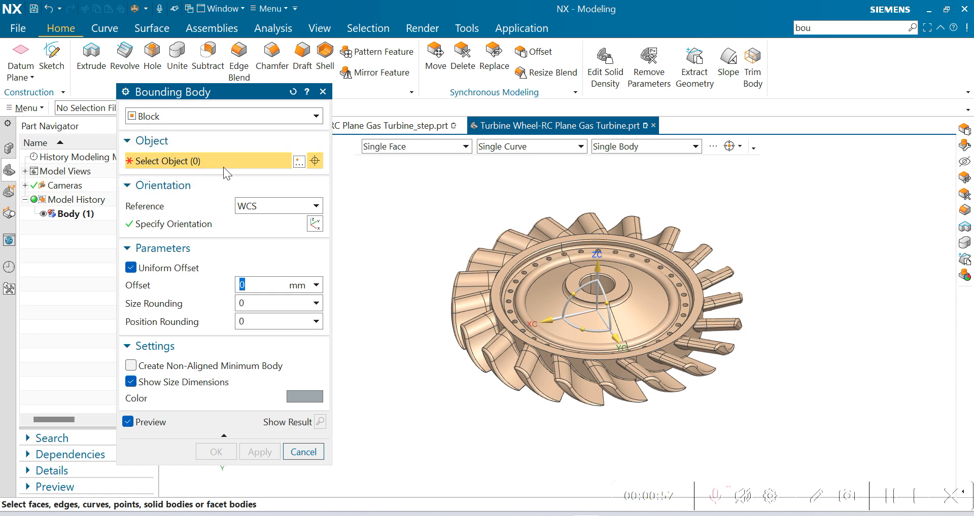
Step: Restrict selection to solid bodies and select the turbine wheel as the object for the block-shaped bounding body
{"action": "left_click", "coordinate": [73, 110]}
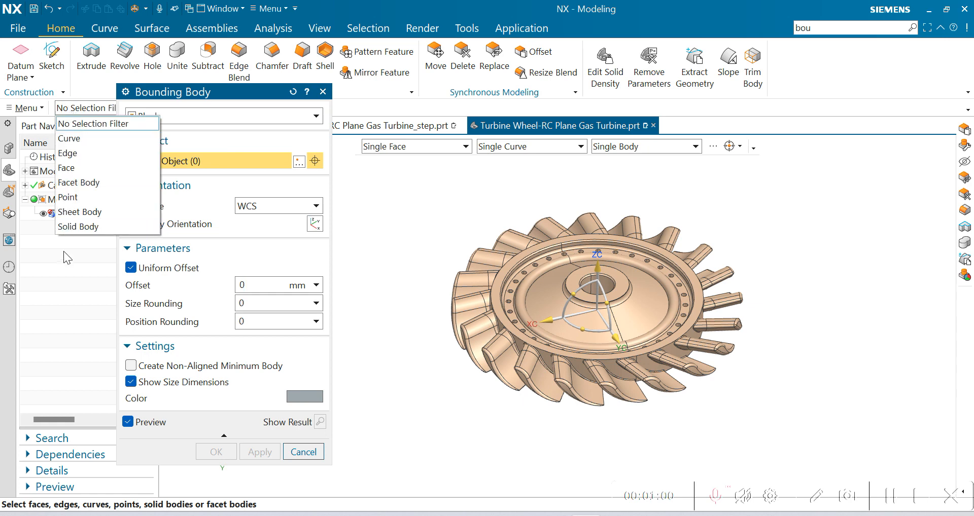
{"action": "left_click", "coordinate": [93, 228]}
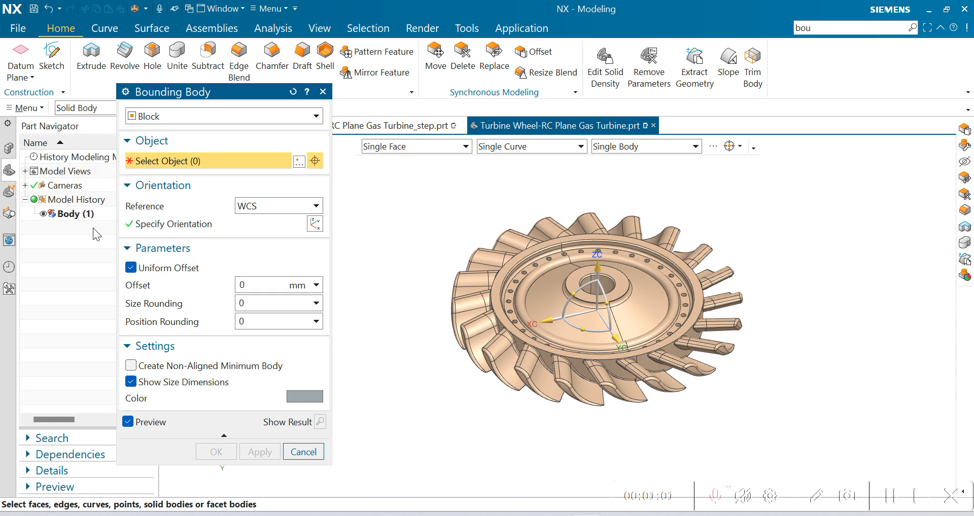
{"action": "left_click", "coordinate": [686, 302]}
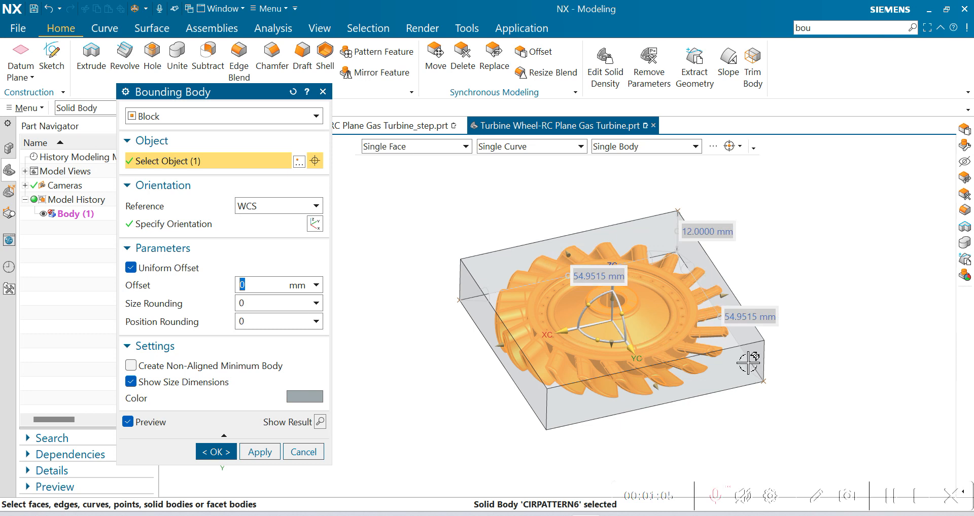
{"action": "scroll", "coordinate": [723, 376], "scroll_direction": "up", "scroll_amount": 1}
{"action": "scroll", "coordinate": [692, 367], "scroll_direction": "down", "scroll_amount": 1}
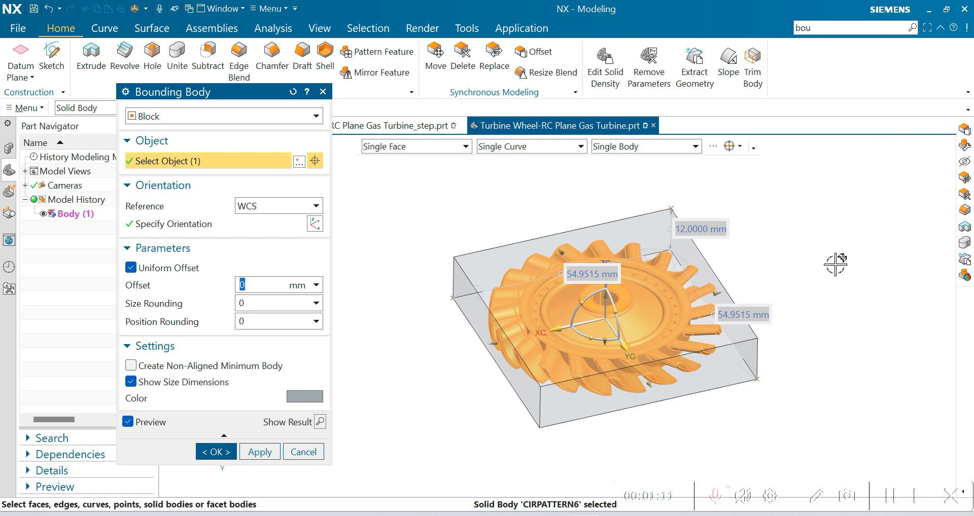
{"action": "scroll", "coordinate": [629, 272], "scroll_direction": "down", "scroll_amount": 2}
{"action": "scroll", "coordinate": [604, 350], "scroll_direction": "up", "scroll_amount": 1}
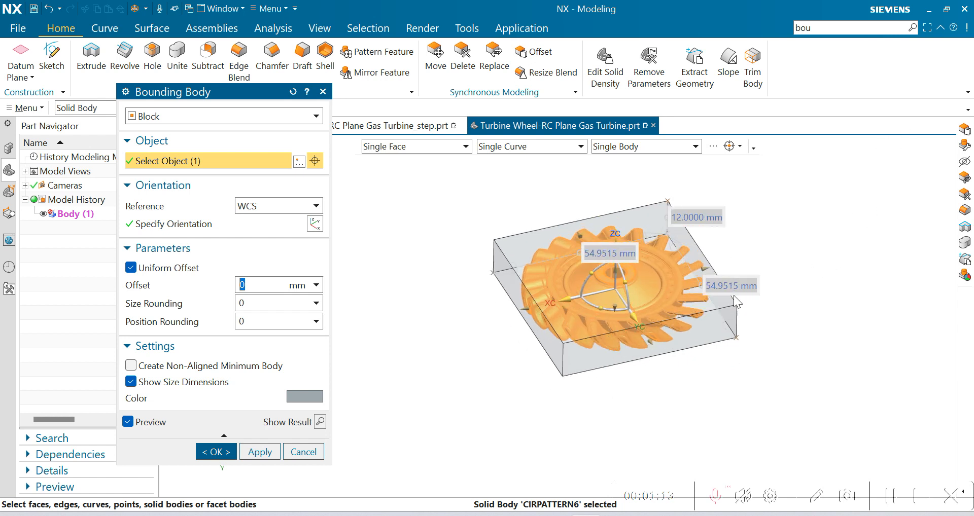
Step: Move the three size dimension labels clear of the block preview
{"action": "left_click_drag", "start_coordinate": [624, 261], "coordinate": [540, 197]}
{"action": "left_click_drag", "start_coordinate": [711, 223], "coordinate": [740, 213]}
{"action": "left_click_drag", "start_coordinate": [746, 286], "coordinate": [777, 272]}
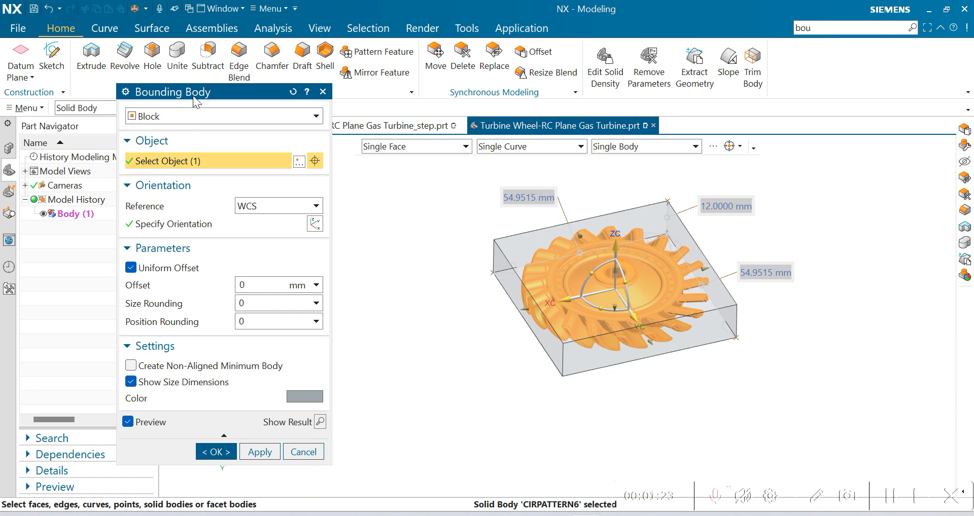
{"action": "left_click_drag", "start_coordinate": [195, 91], "coordinate": [200, 69]}
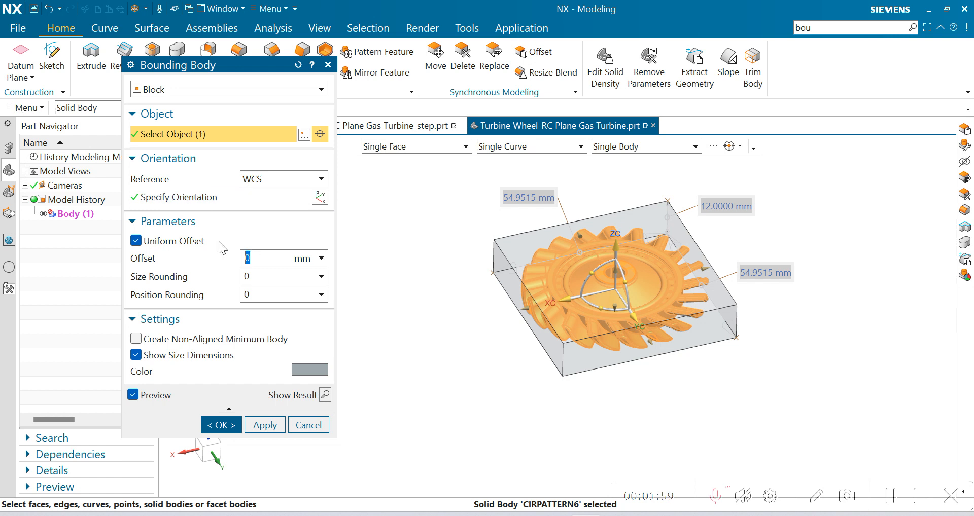
Step: Toggle Uniform Offset off and back on, and set the block's Size Rounding to 1
{"action": "left_click", "coordinate": [136, 243]}
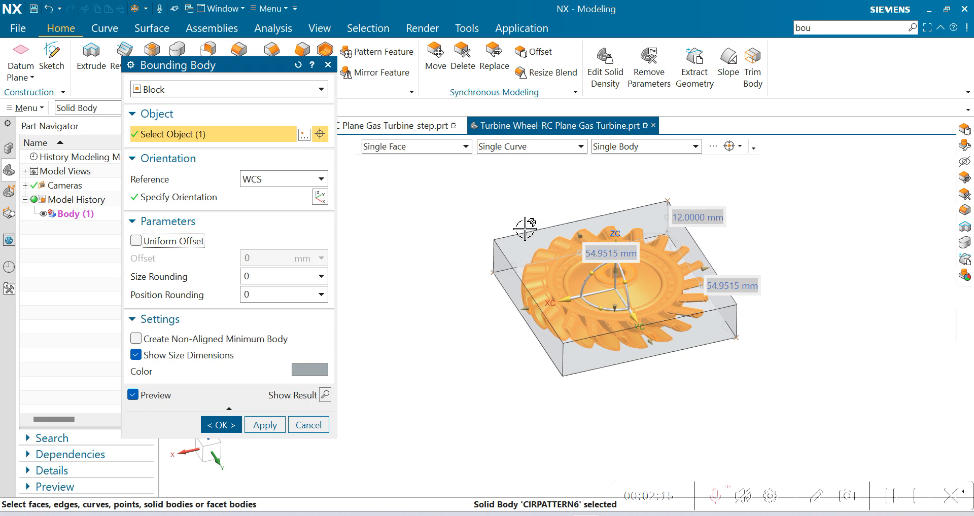
{"action": "left_click", "coordinate": [136, 242]}
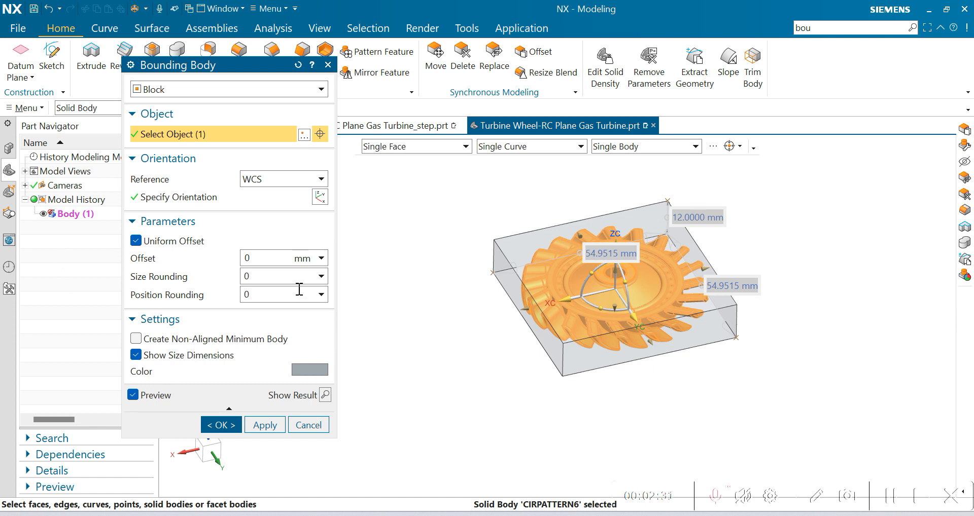
{"action": "double_click", "coordinate": [249, 278]}
{"action": "type", "text": "1"}
{"action": "left_click", "coordinate": [257, 293]}
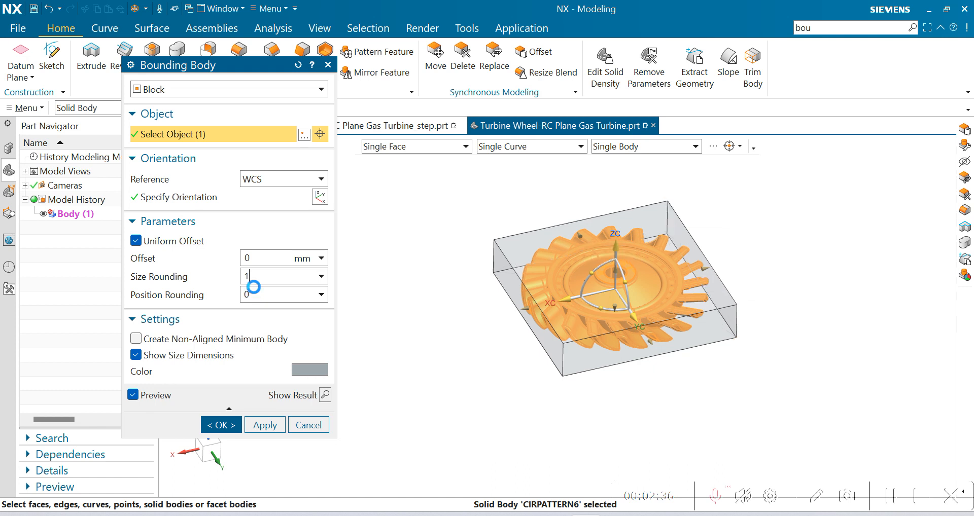
Step: Reposition the rounded size labels outside the block, and switch Show Size Dimensions off and back on
{"action": "left_click_drag", "start_coordinate": [593, 259], "coordinate": [513, 204]}
{"action": "left_click_drag", "start_coordinate": [749, 280], "coordinate": [775, 268]}
{"action": "left_click_drag", "start_coordinate": [716, 219], "coordinate": [730, 205]}
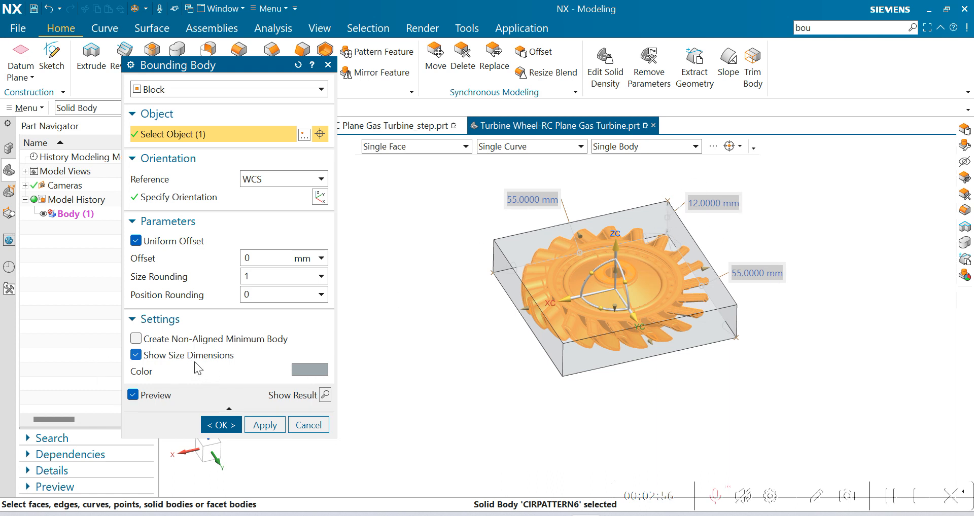
{"action": "left_click", "coordinate": [136, 355]}
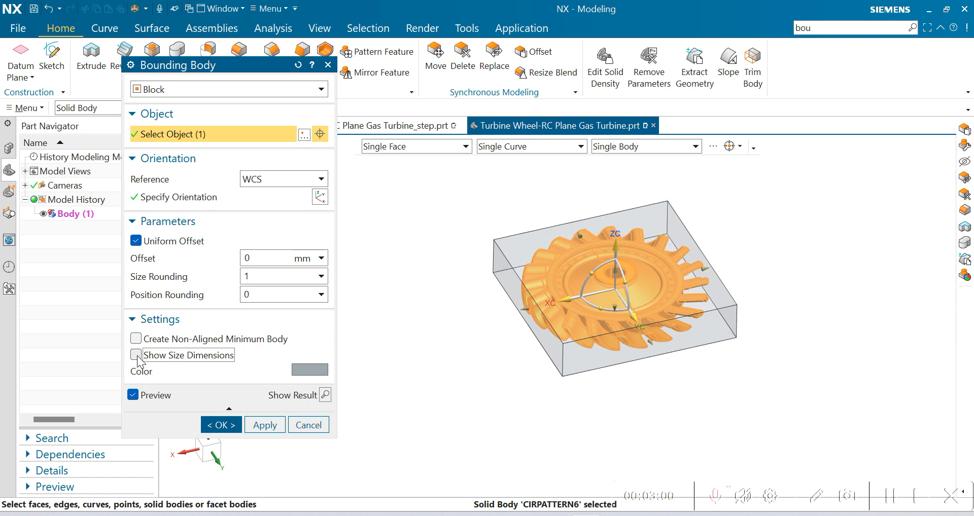
{"action": "left_click", "coordinate": [136, 355]}
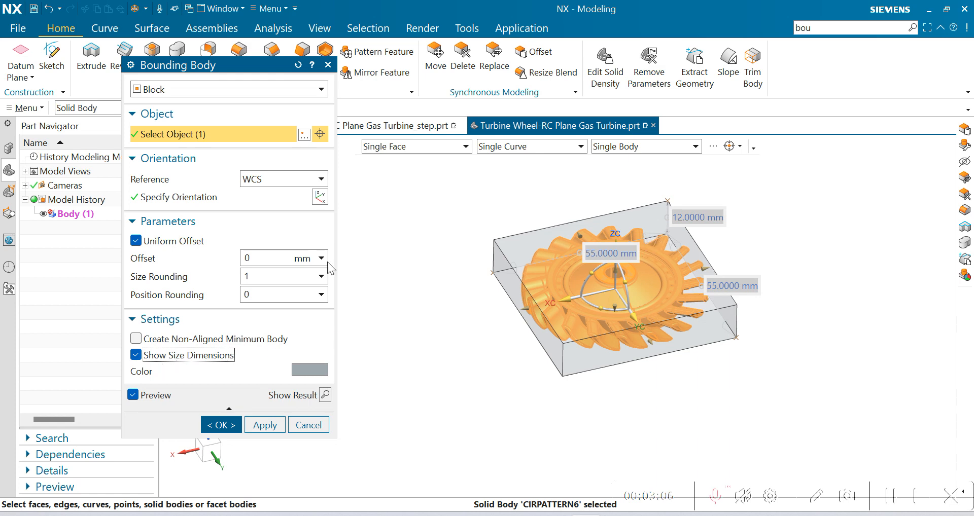
Step: Set the uniform offset to 5 mm and create the bounding block around the turbine wheel
{"action": "middle_click_drag", "start_coordinate": [737, 253], "coordinate": [675, 283], "text": "shift"}
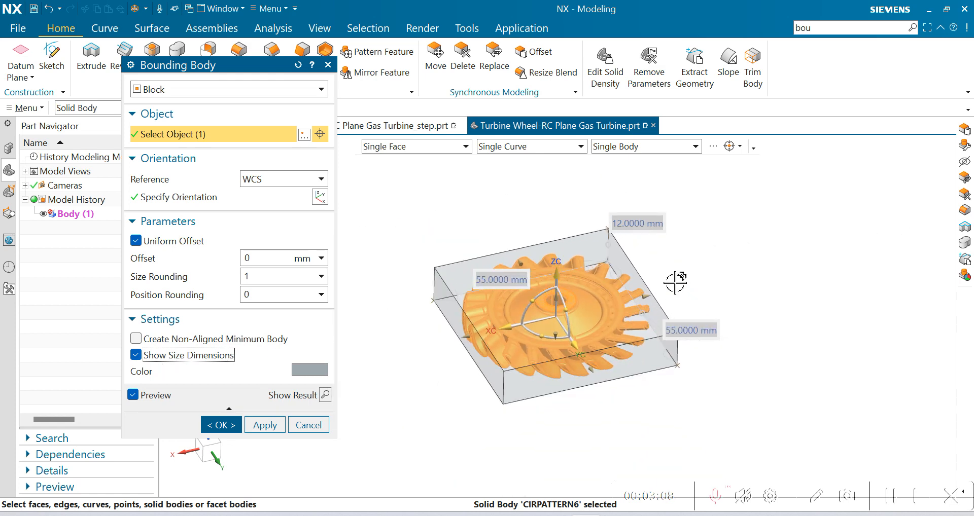
{"action": "middle_click_drag", "start_coordinate": [783, 320], "coordinate": [759, 325]}
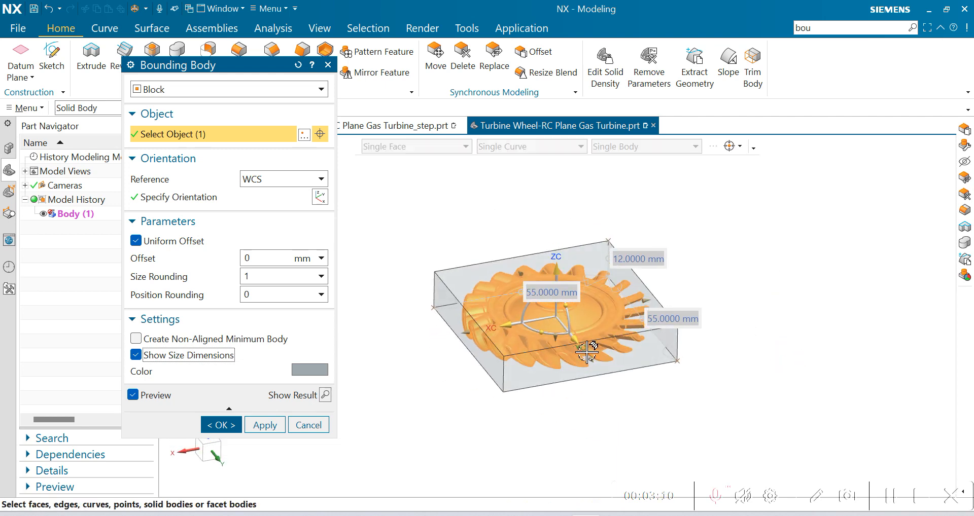
{"action": "middle_click_drag", "start_coordinate": [697, 422], "coordinate": [707, 398]}
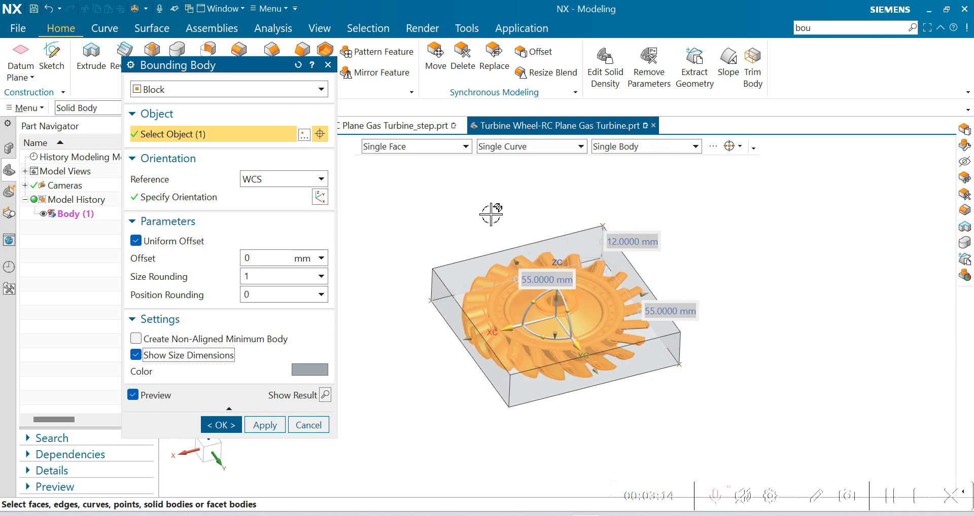
{"action": "left_click", "coordinate": [256, 258]}
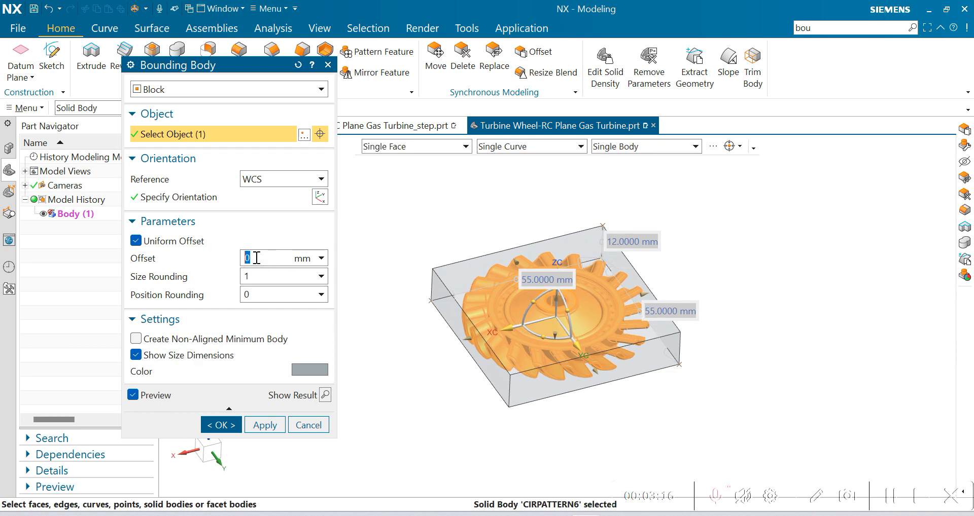
{"action": "key", "text": "Return"}
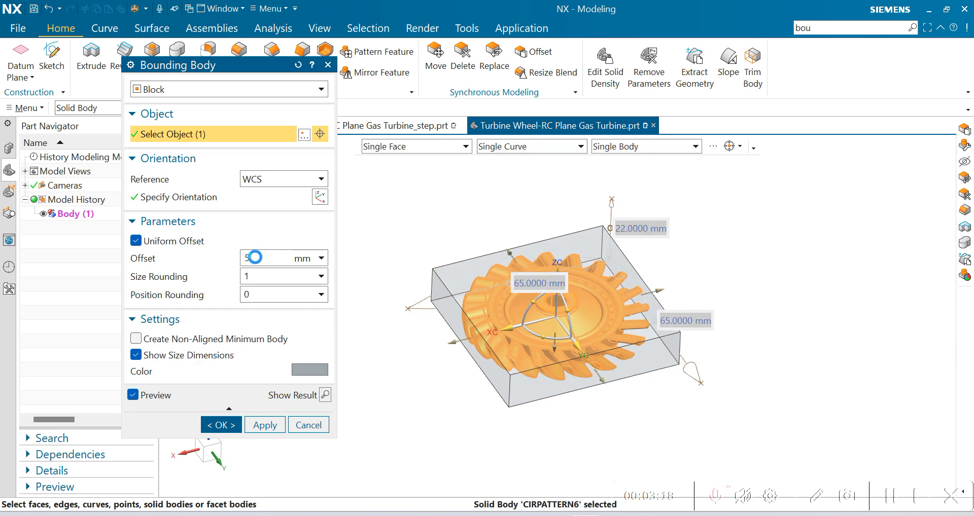
{"action": "middle_click_drag", "start_coordinate": [711, 375], "coordinate": [491, 364]}
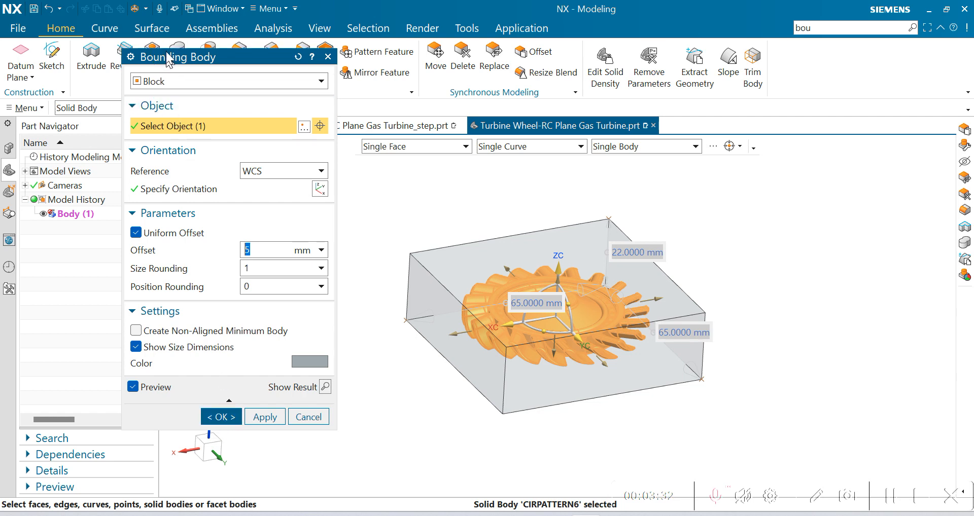
{"action": "left_click", "coordinate": [222, 411]}
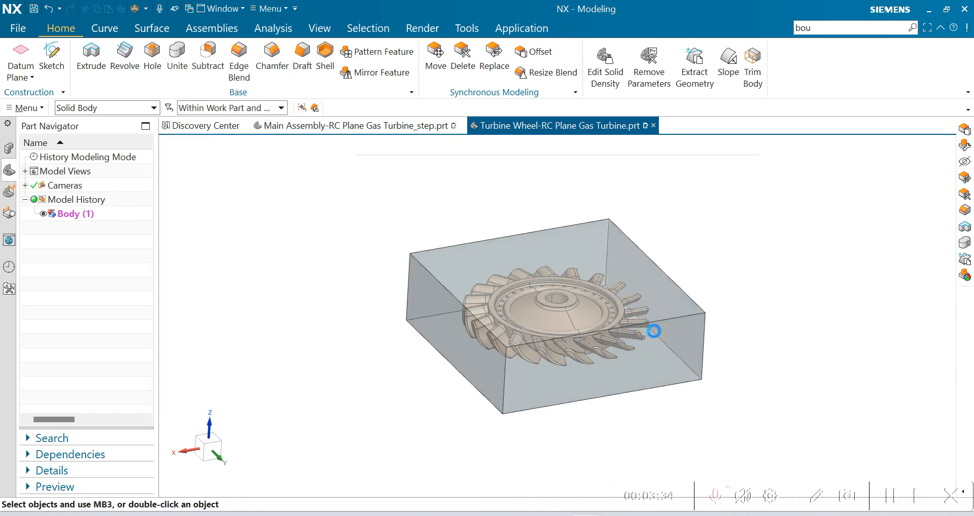
Step: Offset the bounding block's upper face inward by 5 mm with Offset Region
{"action": "middle_click_drag", "start_coordinate": [616, 275], "coordinate": [662, 325]}
{"action": "middle_click_drag", "start_coordinate": [539, 280], "coordinate": [540, 376]}
{"action": "scroll", "coordinate": [430, 398], "scroll_direction": "up", "scroll_amount": 2}
{"action": "scroll", "coordinate": [431, 398], "scroll_direction": "down", "scroll_amount": 4}
{"action": "scroll", "coordinate": [560, 263], "scroll_direction": "up", "scroll_amount": 2}
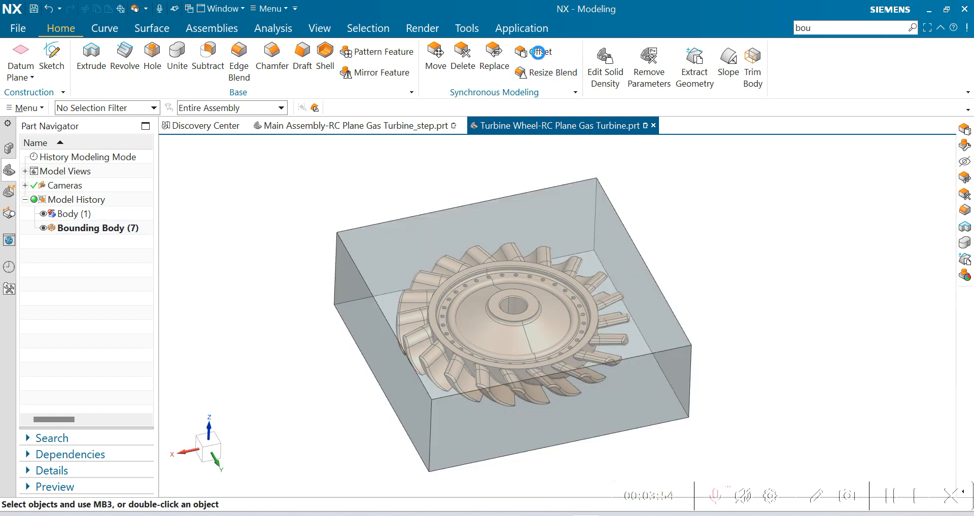
{"action": "left_click", "coordinate": [538, 51]}
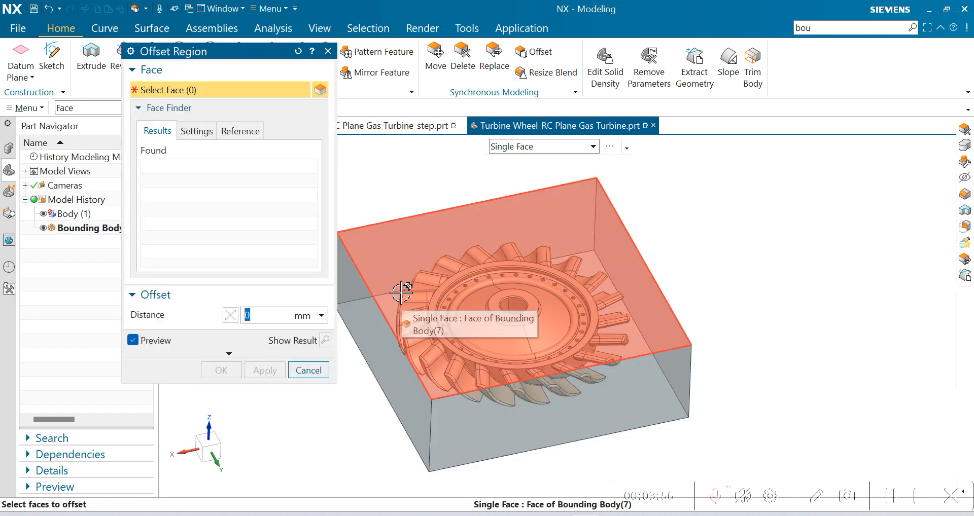
{"action": "type", "text": "5"}
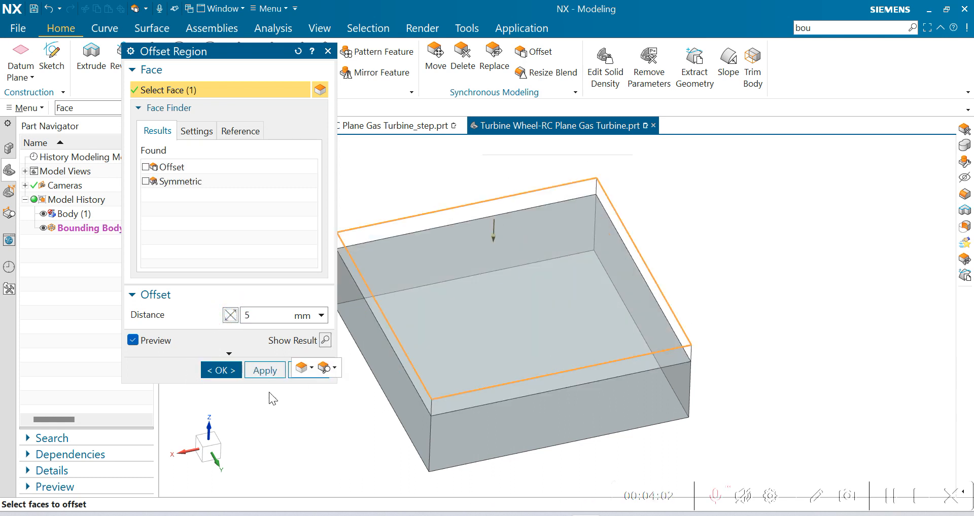
{"action": "left_click", "coordinate": [221, 371]}
Step: Examine the trimmed bounding block around the turbine wheel from a lower viewing angle and at different zoom levels
{"action": "scroll", "coordinate": [359, 319], "scroll_direction": "down", "scroll_amount": 3}
{"action": "scroll", "coordinate": [453, 284], "scroll_direction": "up", "scroll_amount": 4}
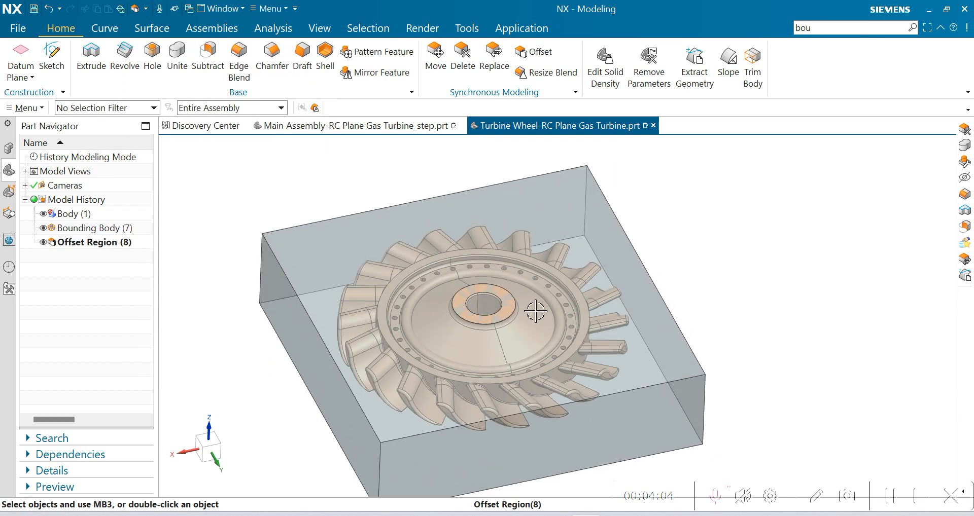
{"action": "scroll", "coordinate": [446, 285], "scroll_direction": "down", "scroll_amount": 2}
{"action": "middle_click_drag", "start_coordinate": [447, 285], "coordinate": [574, 341]}
{"action": "scroll", "coordinate": [607, 216], "scroll_direction": "down", "scroll_amount": 2}
{"action": "scroll", "coordinate": [607, 217], "scroll_direction": "up", "scroll_amount": 3}
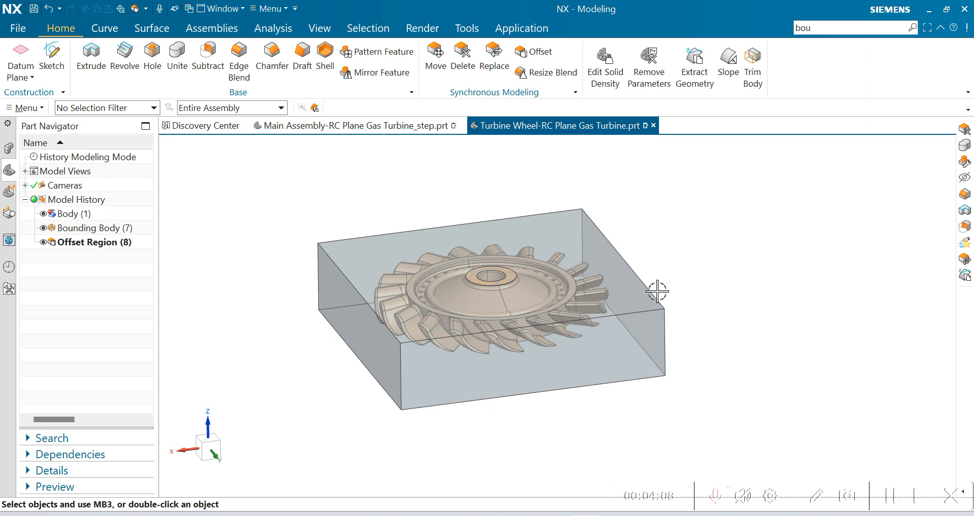
{"action": "scroll", "coordinate": [659, 289], "scroll_direction": "down", "scroll_amount": 2}
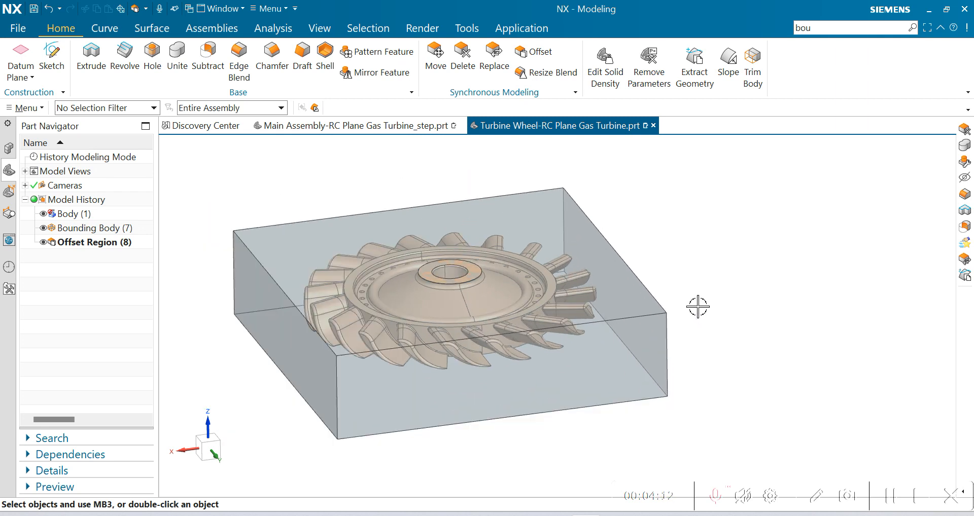
Step: Open Edit Object Display for the bounding block and set its translucency to 0
{"action": "key", "text": "ctrl+j"}
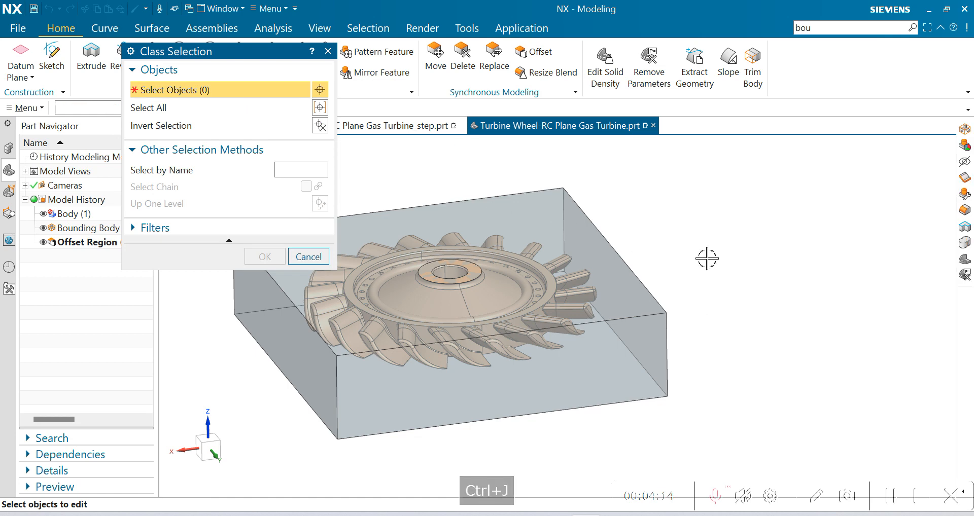
{"action": "scroll", "coordinate": [719, 290], "scroll_direction": "down", "scroll_amount": 2}
{"action": "scroll", "coordinate": [432, 231], "scroll_direction": "up", "scroll_amount": 2}
{"action": "left_click", "coordinate": [459, 259]}
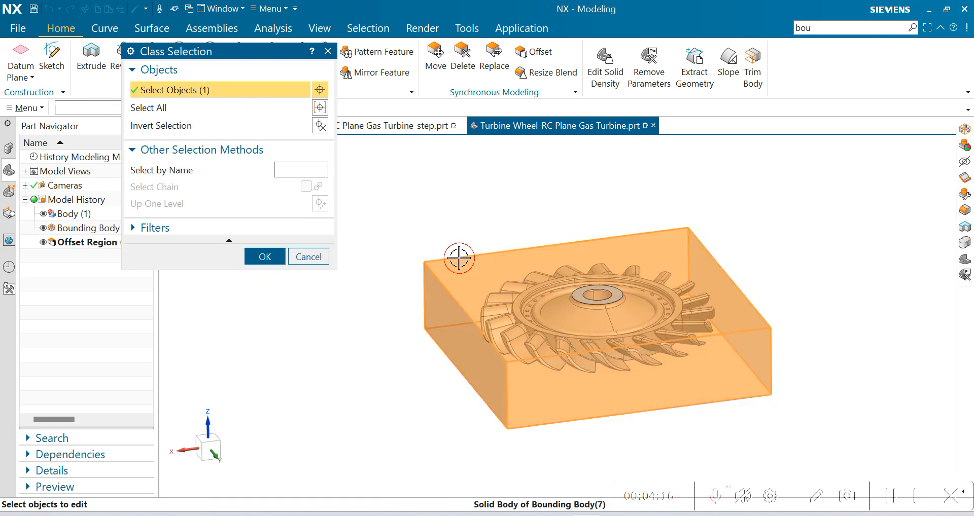
{"action": "left_click", "coordinate": [265, 256]}
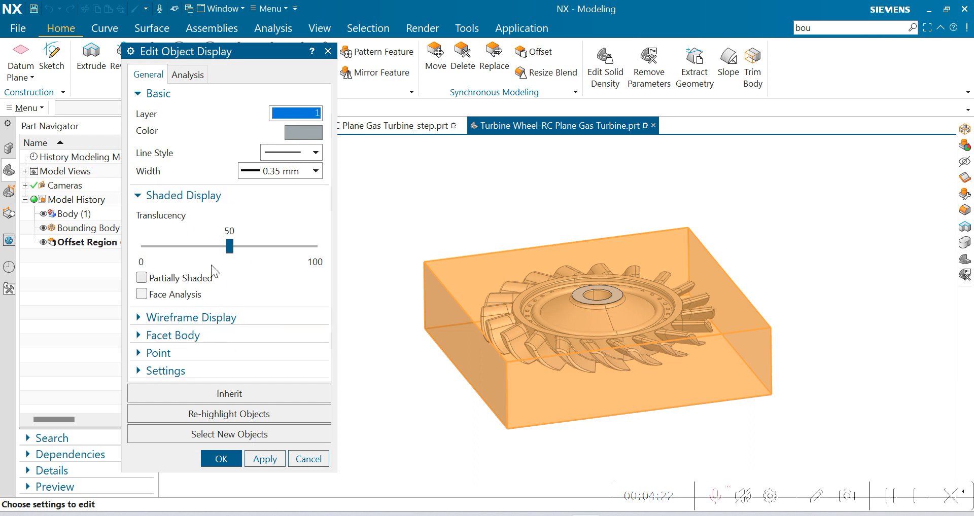
{"action": "left_click_drag", "start_coordinate": [229, 249], "coordinate": [123, 257]}
{"action": "middle_click_drag", "start_coordinate": [543, 288], "coordinate": [618, 338]}
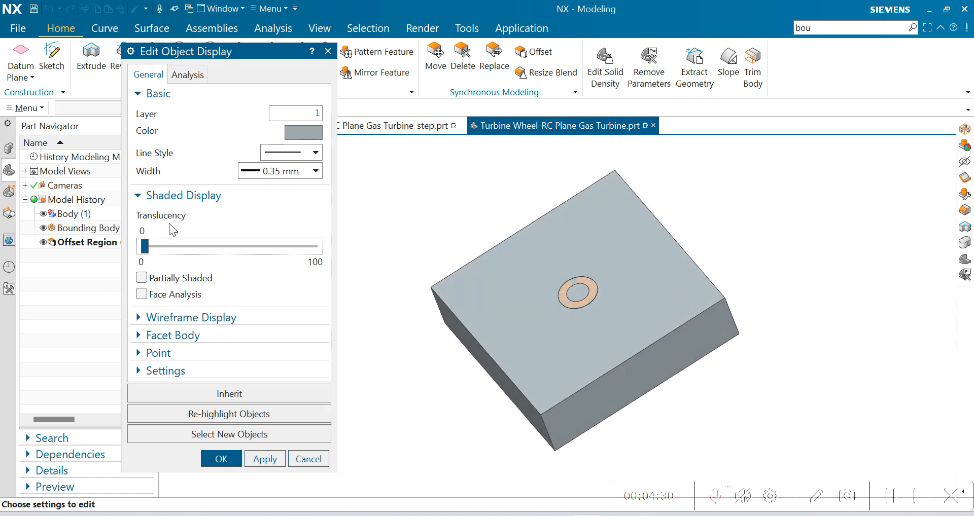
Step: Try translucency 10 on the bounding block, set it back to 50, and accept the display settings
{"action": "left_click", "coordinate": [152, 248]}
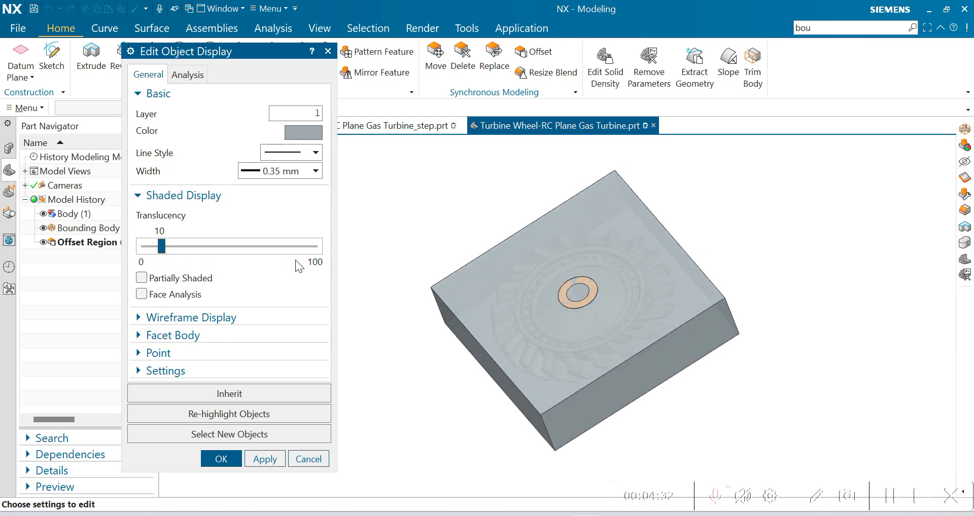
{"action": "left_click_drag", "start_coordinate": [162, 247], "coordinate": [233, 255]}
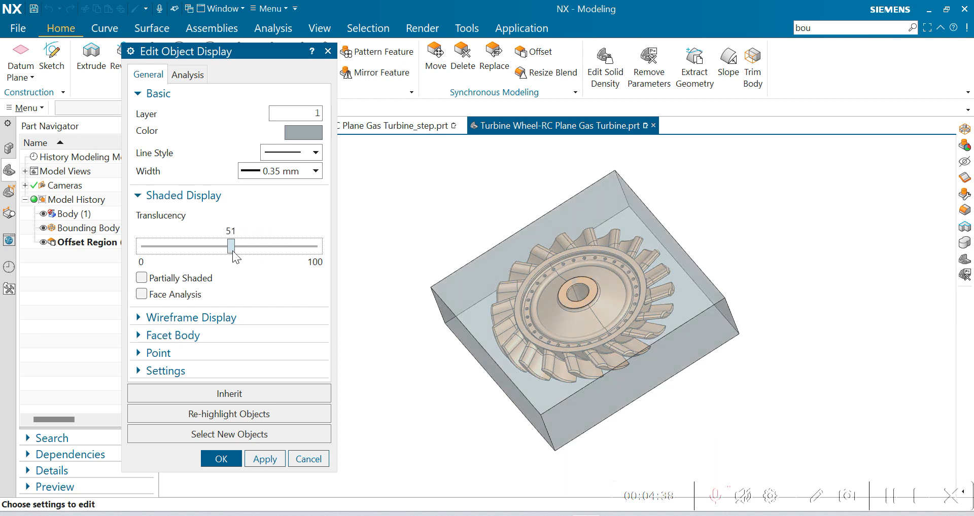
{"action": "left_click", "coordinate": [225, 459]}
Step: Delete the Offset Region feature from the model history
{"action": "mouse_move", "coordinate": [765, 320]}
{"action": "middle_mouse_down"}
{"action": "mouse_move", "coordinate": [761, 337]}
{"action": "mouse_move", "coordinate": [748, 315]}
{"action": "mouse_move", "coordinate": [753, 322]}
{"action": "middle_mouse_up"}
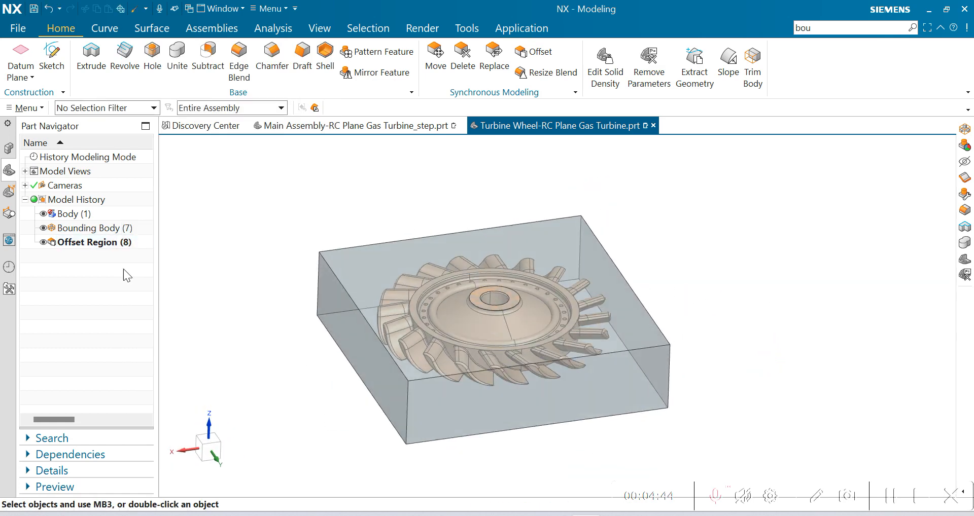
{"action": "left_click", "coordinate": [85, 242]}
{"action": "right_click", "coordinate": [95, 243]}
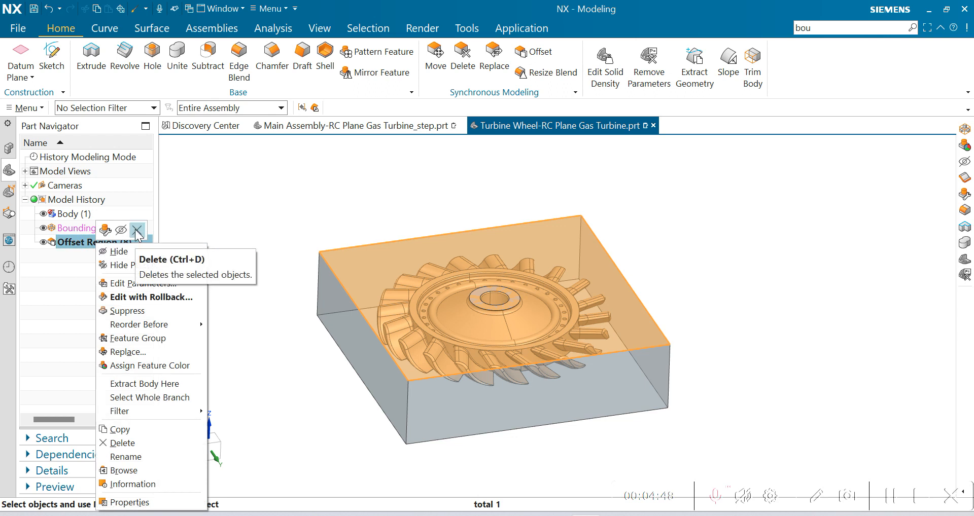
{"action": "left_click", "coordinate": [136, 231]}
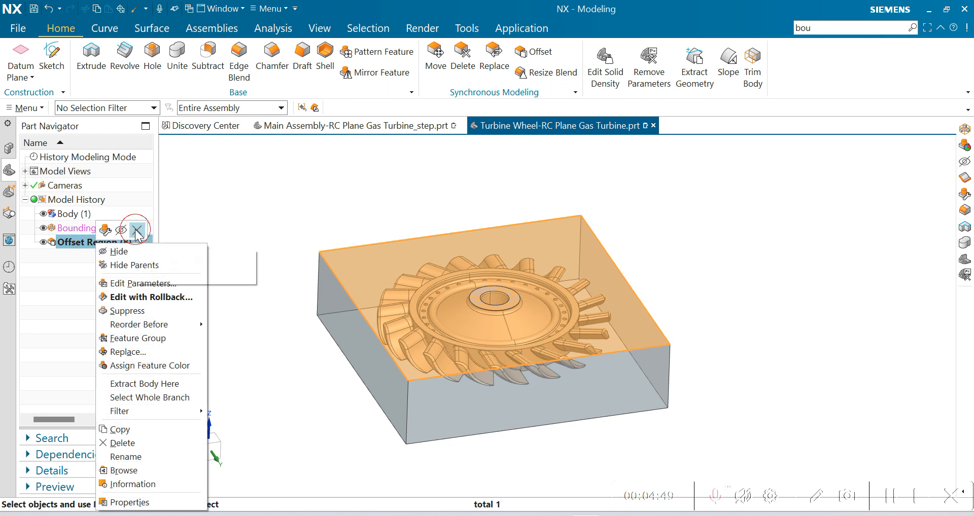
Step: Edit the block-shaped bounding body and set its uniform offset to 0 mm
{"action": "left_click", "coordinate": [90, 229]}
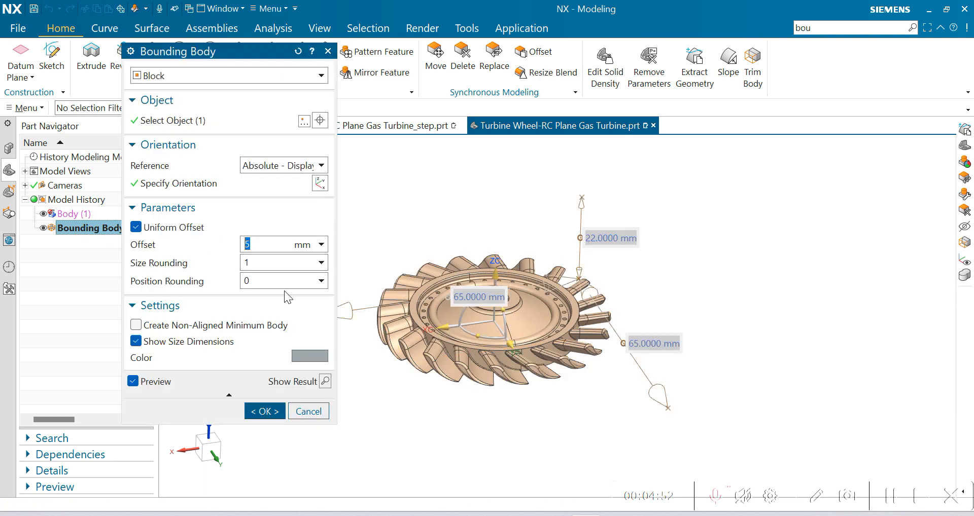
{"action": "left_click", "coordinate": [262, 244]}
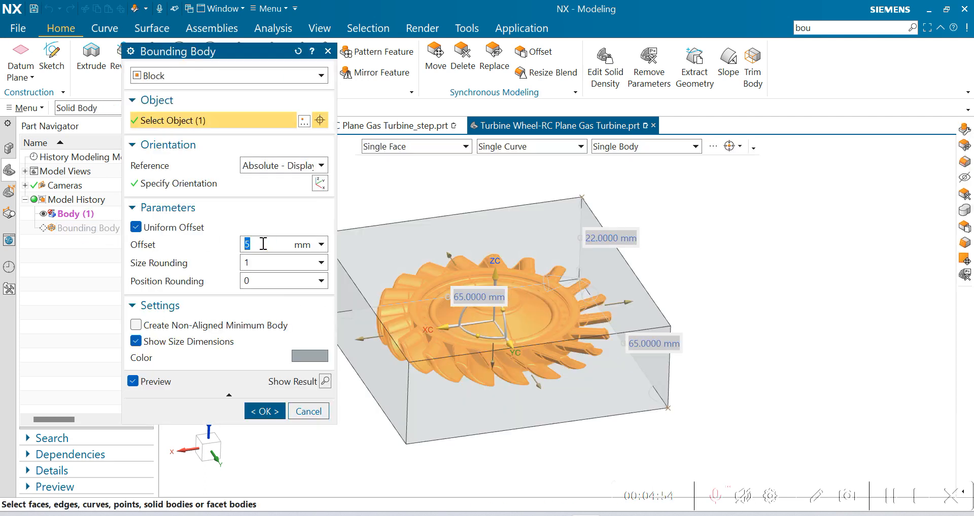
{"action": "type", "text": "0"}
{"action": "key", "text": "Return"}
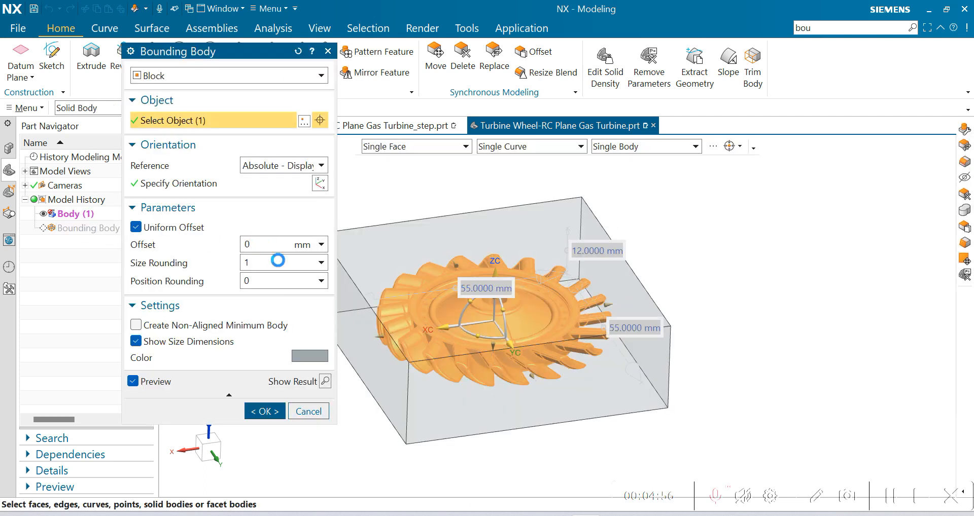
{"action": "left_click", "coordinate": [265, 412]}
Step: Examine the block's fit against the turbine wheel in the straight top, front and side views
{"action": "middle_click_drag", "start_coordinate": [521, 250], "coordinate": [547, 391]}
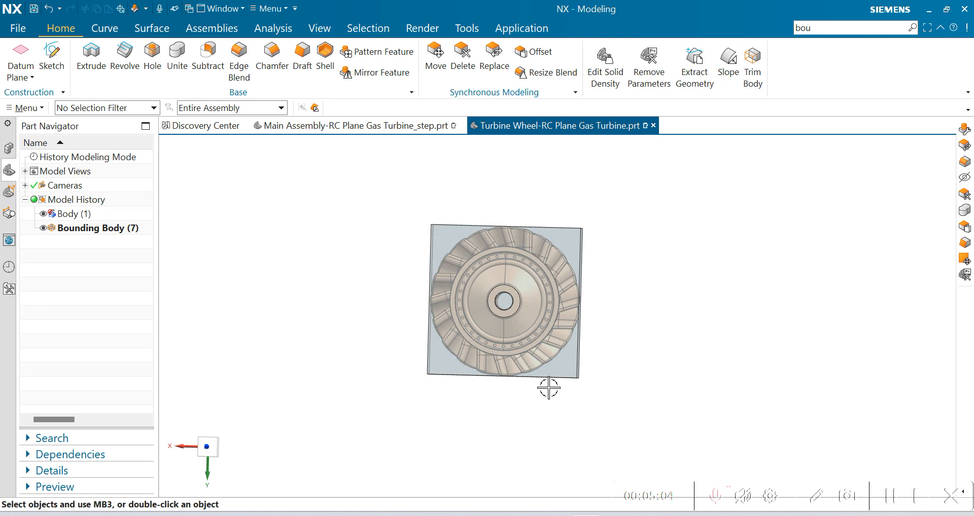
{"action": "key", "text": "F8"}
{"action": "scroll", "coordinate": [552, 223], "scroll_direction": "up", "scroll_amount": 6}
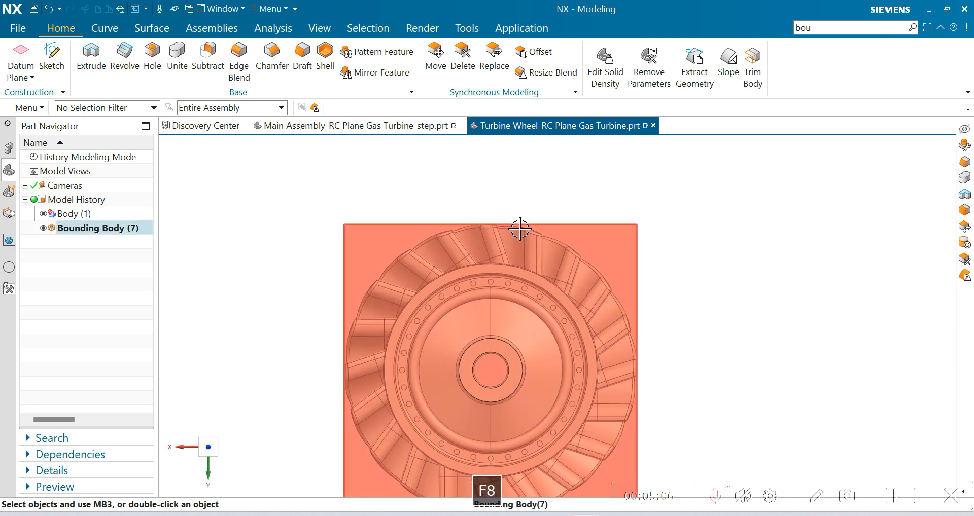
{"action": "scroll", "coordinate": [553, 216], "scroll_direction": "down", "scroll_amount": 5}
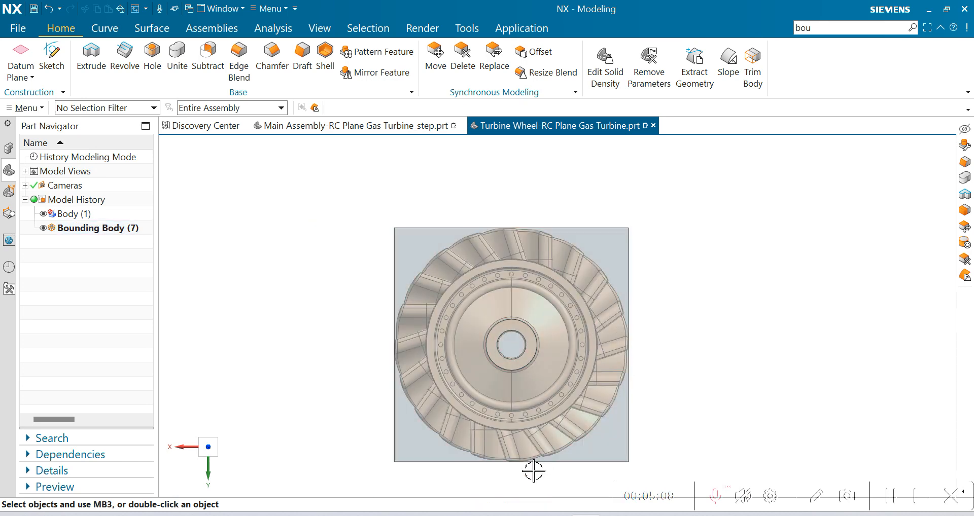
{"action": "middle_click_drag", "start_coordinate": [533, 387], "coordinate": [553, 327]}
{"action": "key", "text": "F8"}
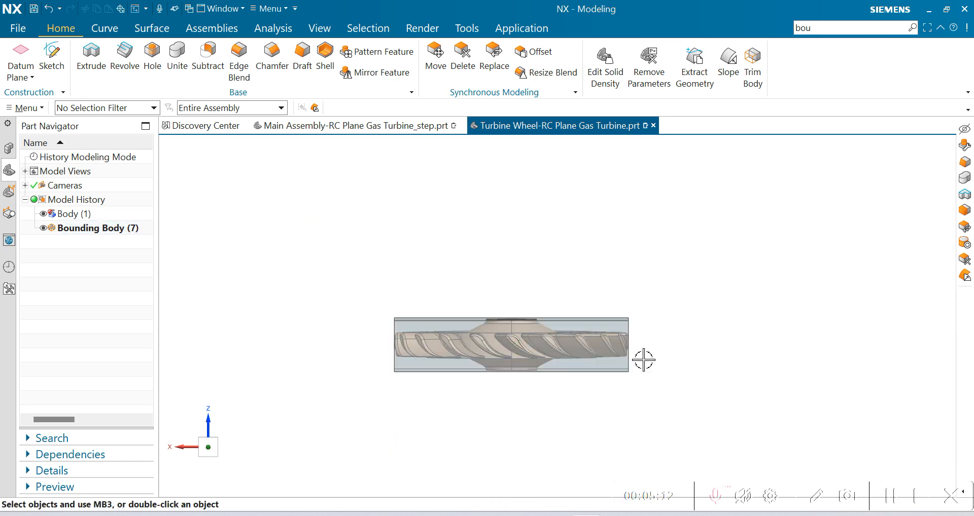
{"action": "key", "text": "F8"}
{"action": "scroll", "coordinate": [603, 323], "scroll_direction": "up", "scroll_amount": 4}
{"action": "scroll", "coordinate": [690, 343], "scroll_direction": "down", "scroll_amount": 4}
{"action": "middle_click_drag", "start_coordinate": [708, 377], "coordinate": [668, 389]}
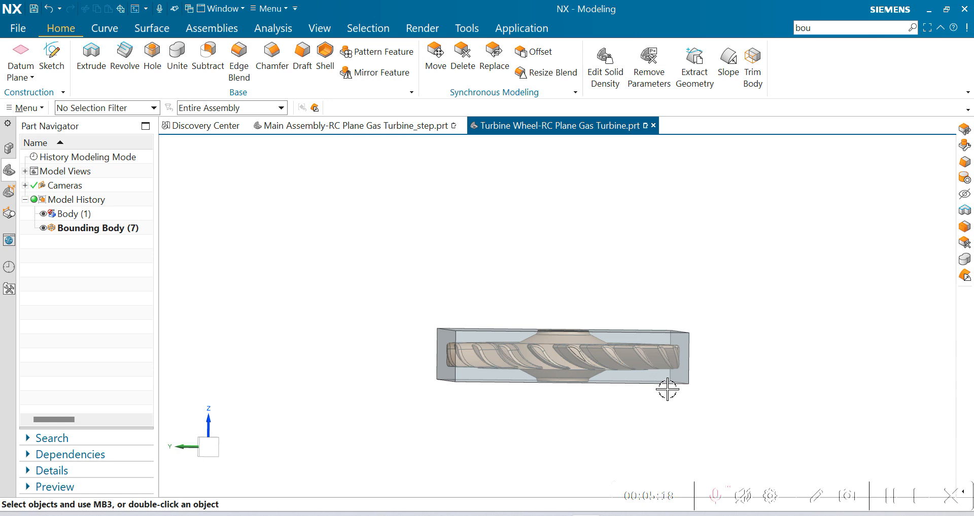
{"action": "key", "text": "F8"}
{"action": "scroll", "coordinate": [474, 361], "scroll_direction": "up", "scroll_amount": 8}
{"action": "scroll", "coordinate": [560, 341], "scroll_direction": "down", "scroll_amount": 8}
{"action": "middle_click_drag", "start_coordinate": [707, 384], "coordinate": [731, 408]}
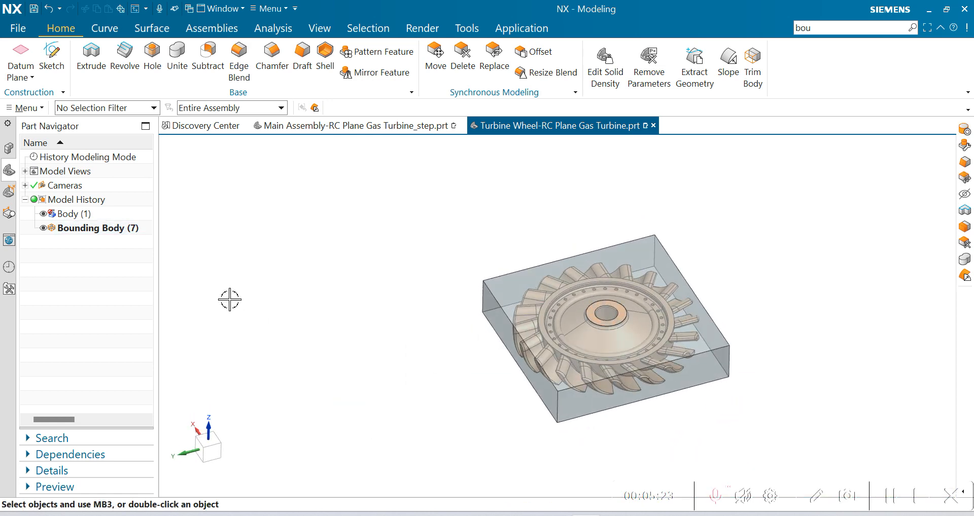
Step: Hide the bounding block, fit the view, and start a new Bounding Body with its settings reset to defaults
{"action": "left_click", "coordinate": [43, 228]}
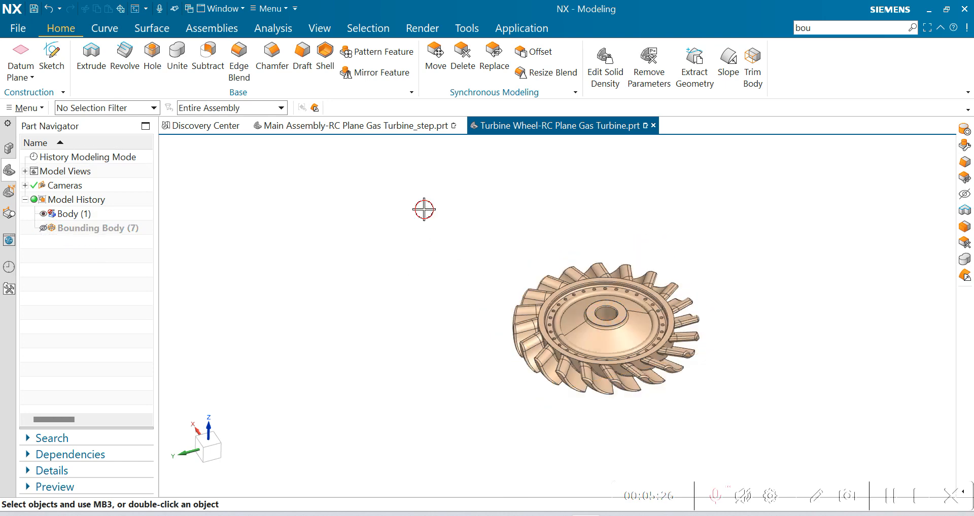
{"action": "key", "text": "ctrl+f"}
{"action": "left_click", "coordinate": [27, 108]}
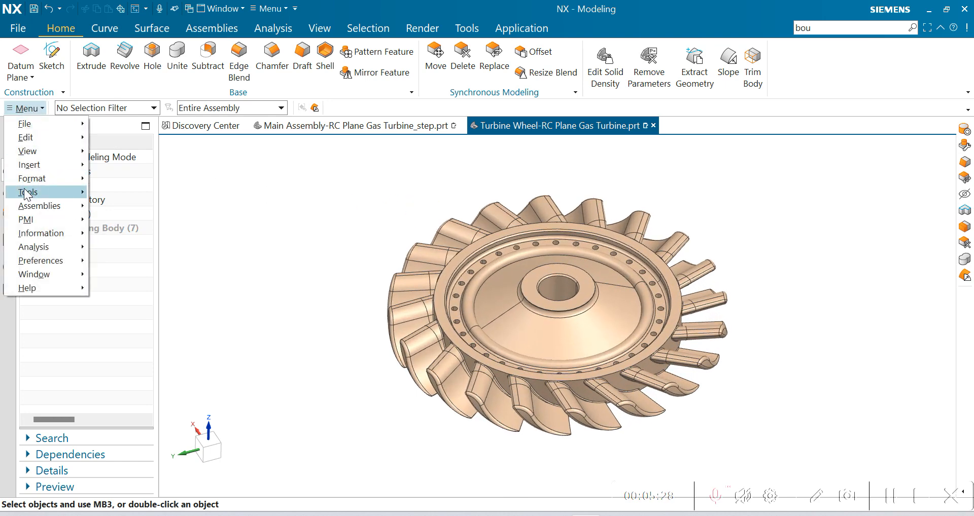
{"action": "mouse_move", "coordinate": [28, 168]}
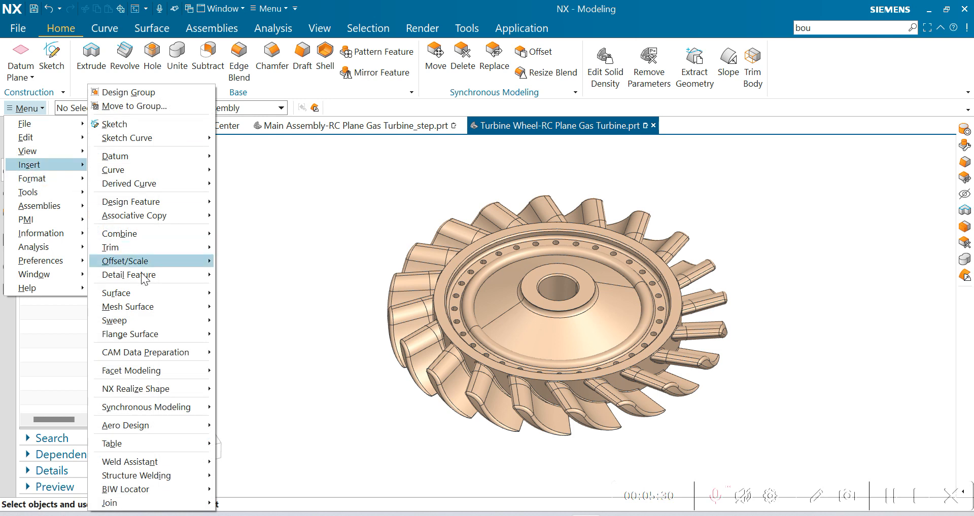
{"action": "mouse_move", "coordinate": [133, 261]}
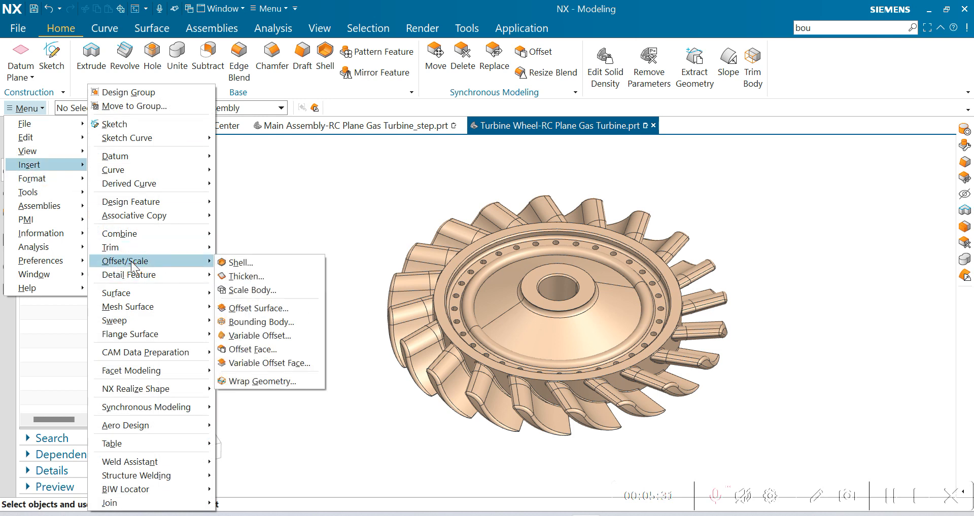
{"action": "left_click", "coordinate": [268, 321]}
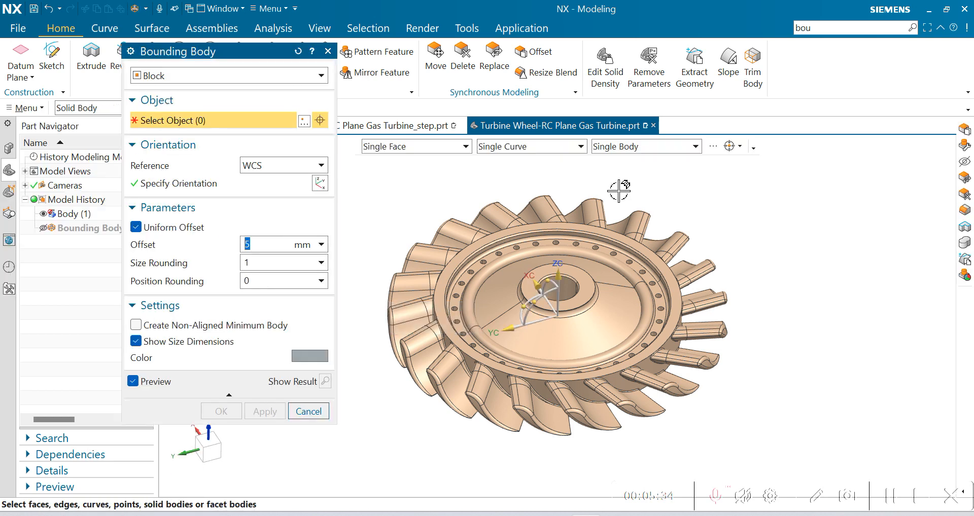
{"action": "scroll", "coordinate": [619, 206], "scroll_direction": "down", "scroll_amount": 1}
{"action": "left_click", "coordinate": [297, 51]}
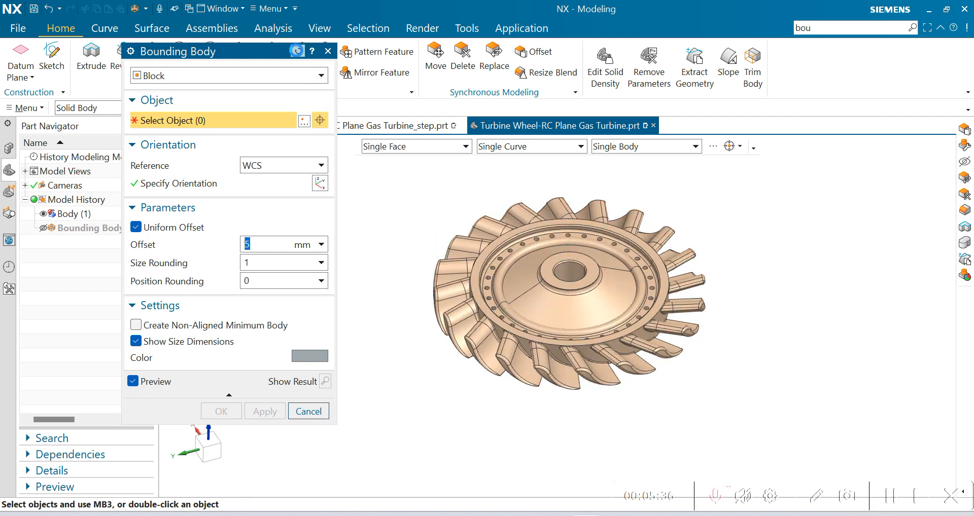
Step: Set the bounding body type to Cylinder and select the turbine wheel with the Solid Body filter
{"action": "left_click", "coordinate": [191, 75]}
{"action": "left_click", "coordinate": [157, 120]}
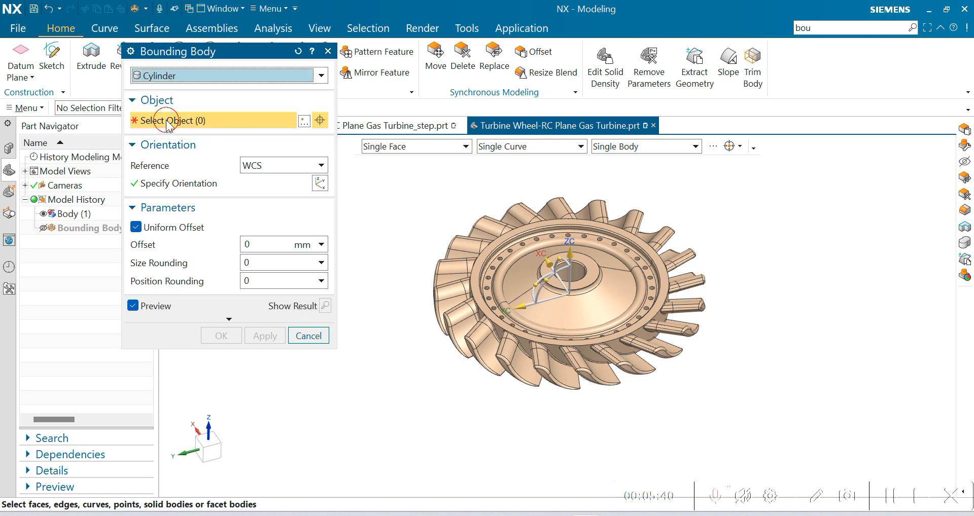
{"action": "scroll", "coordinate": [538, 358], "scroll_direction": "down", "scroll_amount": 2}
{"action": "scroll", "coordinate": [506, 263], "scroll_direction": "up", "scroll_amount": 2}
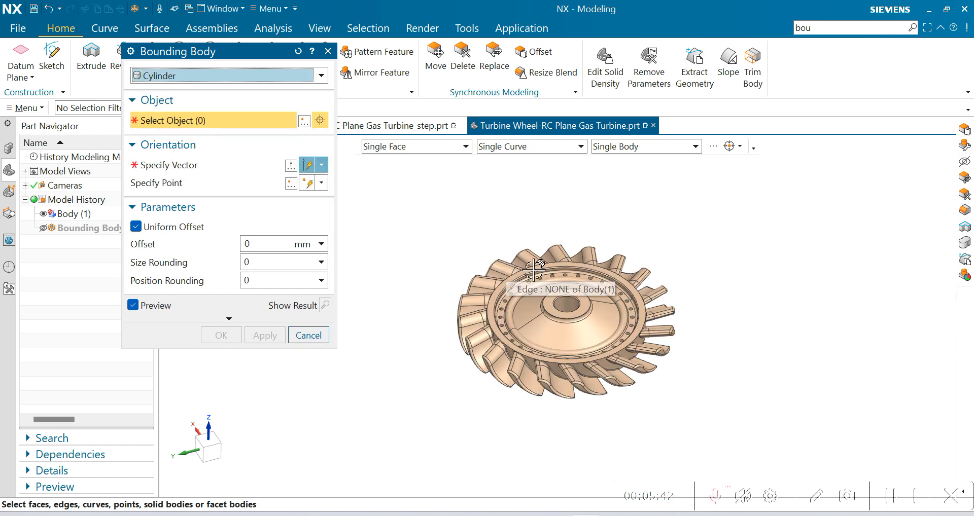
{"action": "left_click", "coordinate": [81, 108]}
{"action": "left_click", "coordinate": [84, 224]}
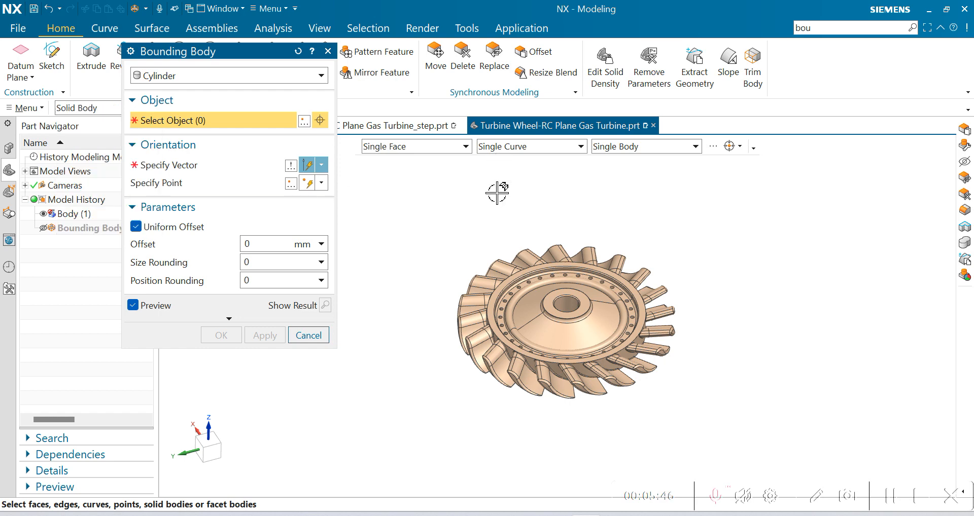
{"action": "left_click", "coordinate": [530, 325]}
{"action": "middle_click_drag", "start_coordinate": [522, 317], "coordinate": [694, 308]}
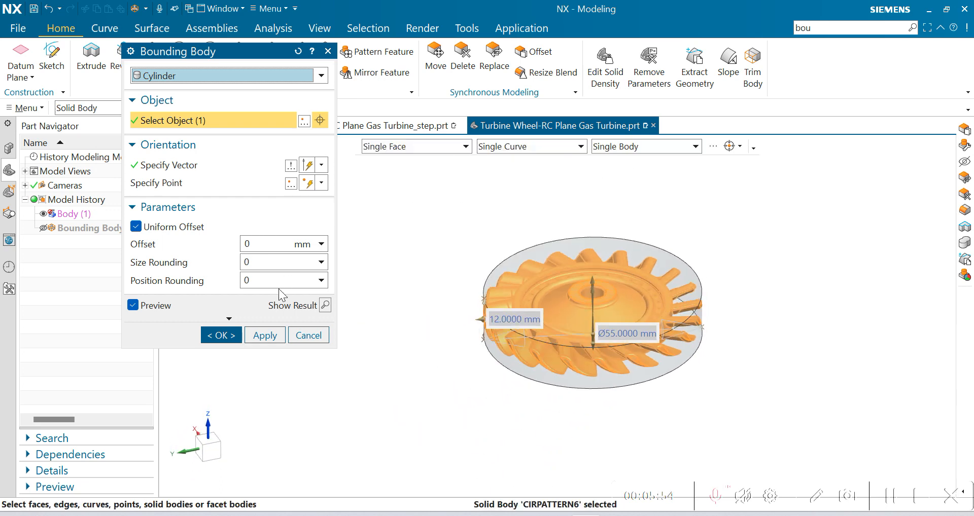
Step: Expand Bounding Body to its full set of options and reposition the diameter label outside the cylinder preview
{"action": "left_click", "coordinate": [265, 263]}
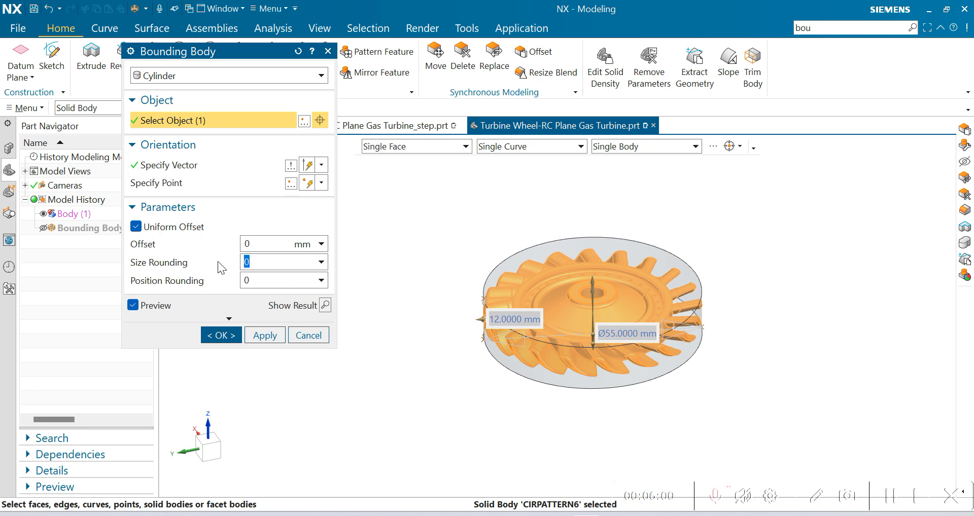
{"action": "left_click", "coordinate": [132, 50]}
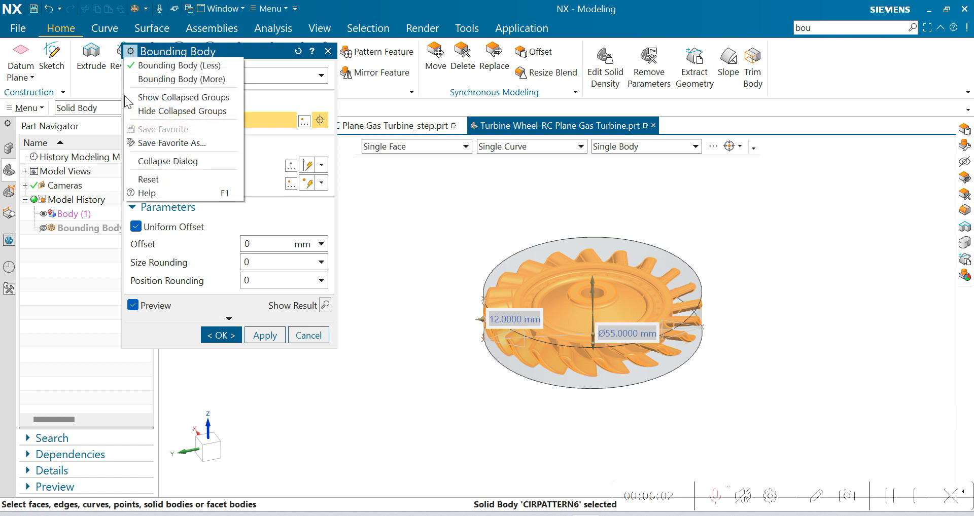
{"action": "left_click", "coordinate": [167, 75]}
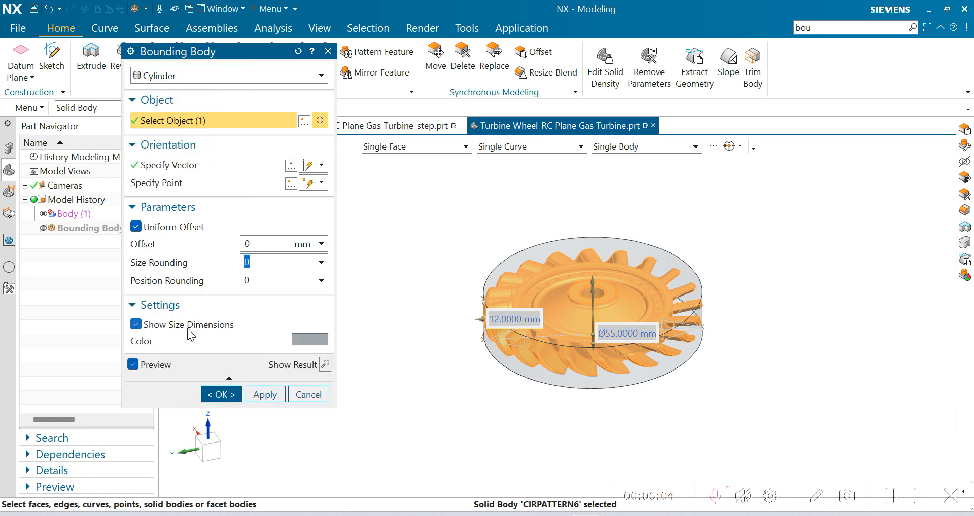
{"action": "scroll", "coordinate": [620, 362], "scroll_direction": "down", "scroll_amount": 2}
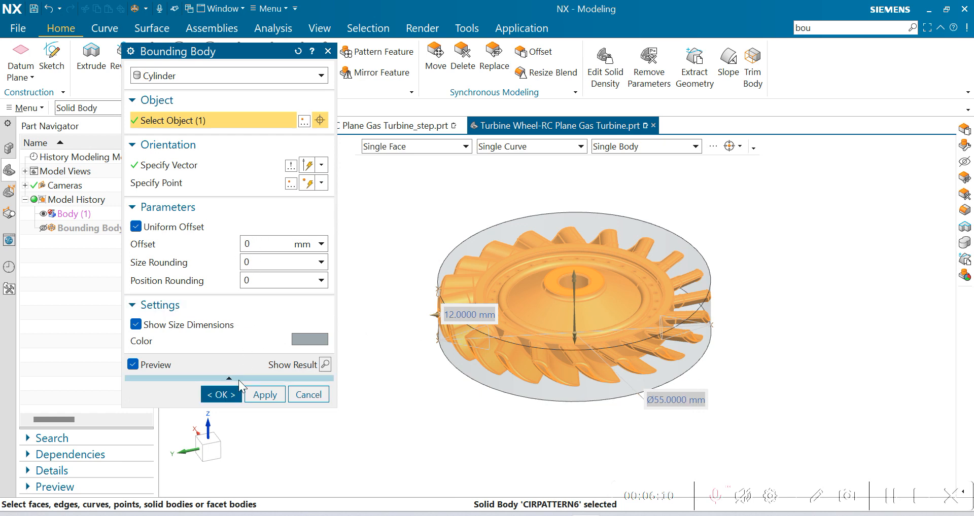
Step: Create the cylindrical bounding body with 0 mm offset around the turbine wheel and show the hidden bounding block again
{"action": "left_click", "coordinate": [222, 391]}
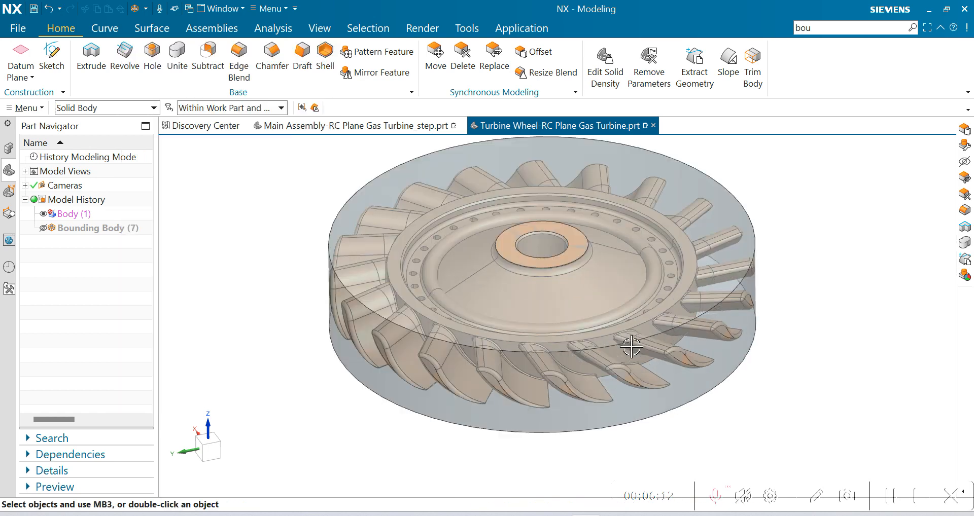
{"action": "middle_click_drag", "start_coordinate": [696, 327], "coordinate": [689, 378]}
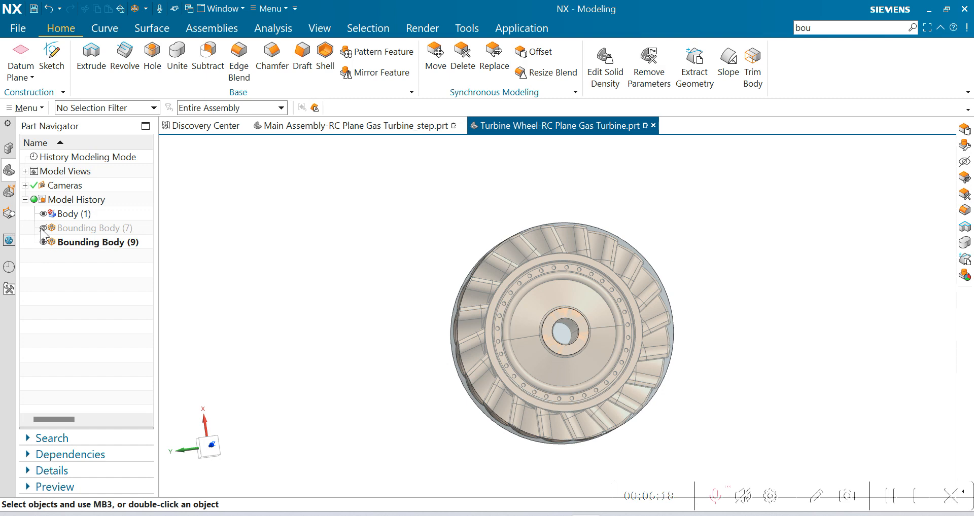
{"action": "left_click", "coordinate": [42, 229]}
Step: Compare how the bounding block and cylinder enclose the turbine wheel in the straight top view and an oblique view
{"action": "middle_click_drag", "start_coordinate": [598, 325], "coordinate": [603, 330]}
{"action": "left_click", "coordinate": [603, 330]}
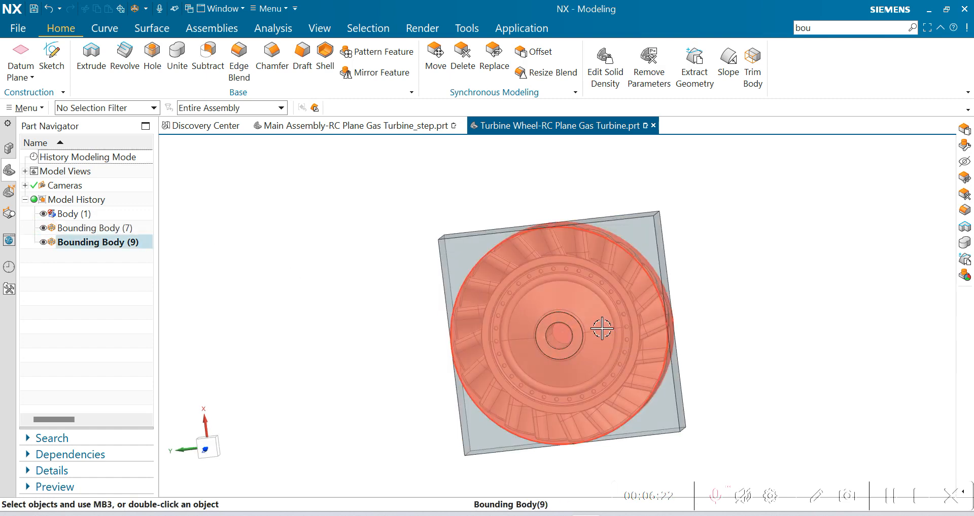
{"action": "key", "text": "F8"}
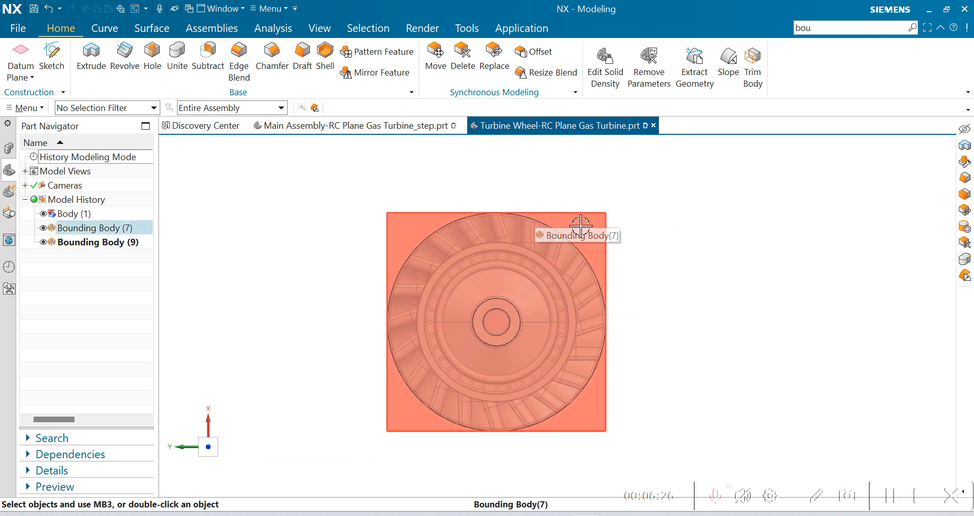
{"action": "scroll", "coordinate": [574, 223], "scroll_direction": "up", "scroll_amount": 1}
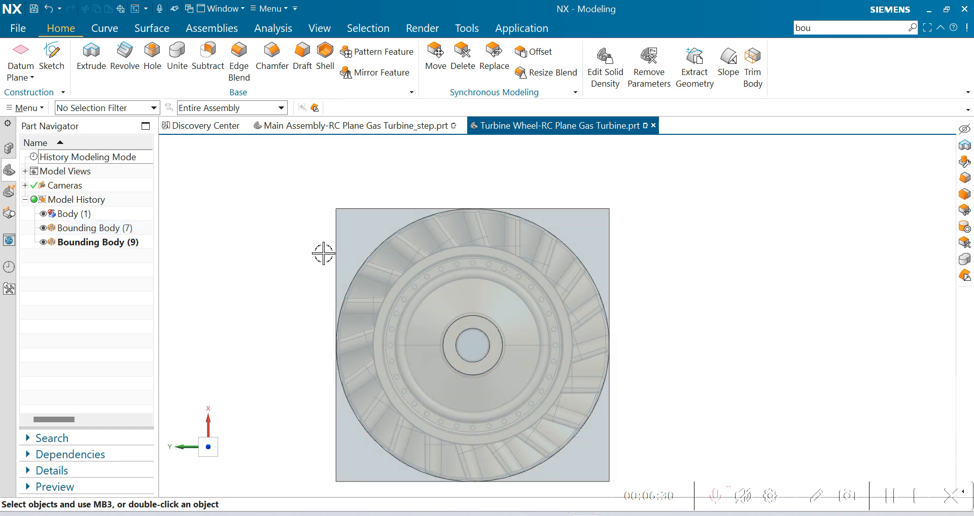
{"action": "scroll", "coordinate": [557, 265], "scroll_direction": "down", "scroll_amount": 3}
{"action": "scroll", "coordinate": [477, 239], "scroll_direction": "up", "scroll_amount": 2}
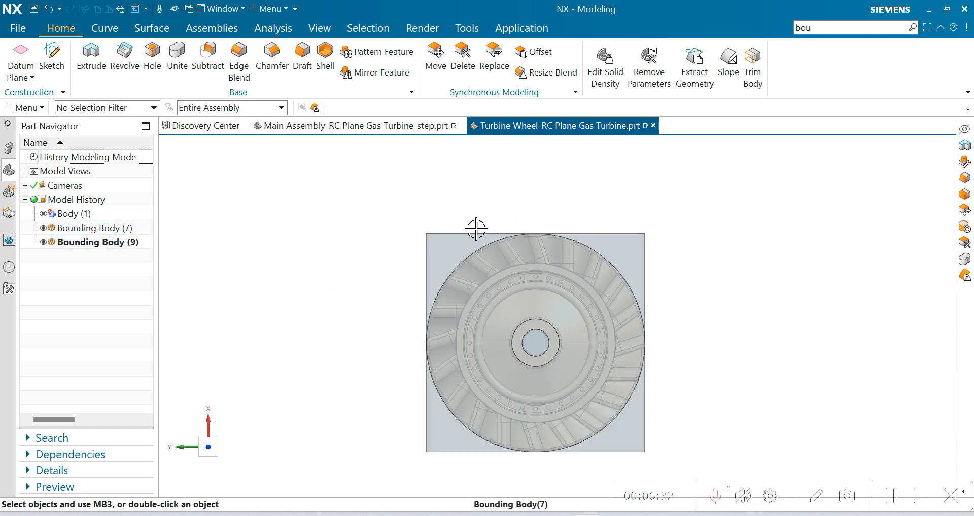
{"action": "scroll", "coordinate": [666, 213], "scroll_direction": "down", "scroll_amount": 2}
{"action": "scroll", "coordinate": [594, 245], "scroll_direction": "up", "scroll_amount": 2}
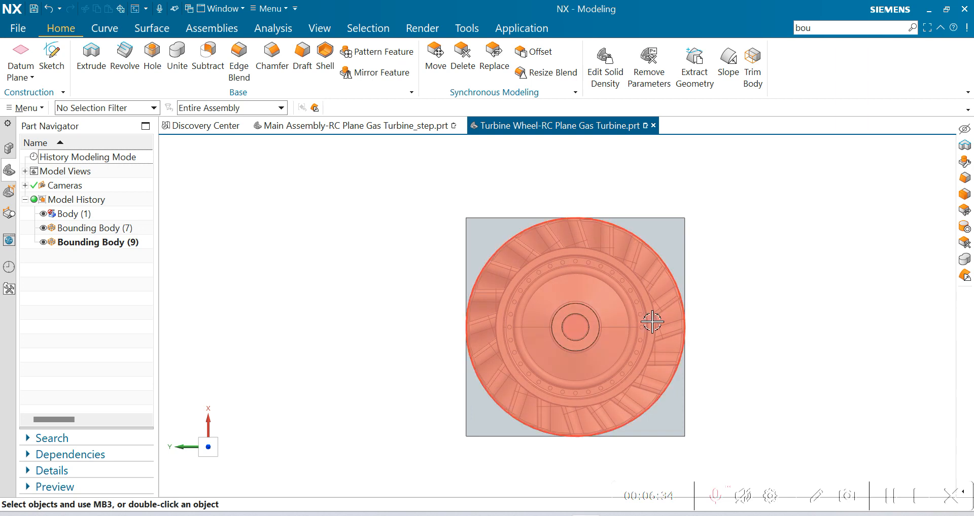
{"action": "scroll", "coordinate": [527, 291], "scroll_direction": "down", "scroll_amount": 2}
{"action": "middle_click_drag", "start_coordinate": [701, 355], "coordinate": [684, 330]}
{"action": "scroll", "coordinate": [561, 290], "scroll_direction": "up", "scroll_amount": 2}
{"action": "scroll", "coordinate": [441, 291], "scroll_direction": "down", "scroll_amount": 3}
{"action": "scroll", "coordinate": [470, 269], "scroll_direction": "up", "scroll_amount": 3}
{"action": "scroll", "coordinate": [337, 285], "scroll_direction": "down", "scroll_amount": 1}
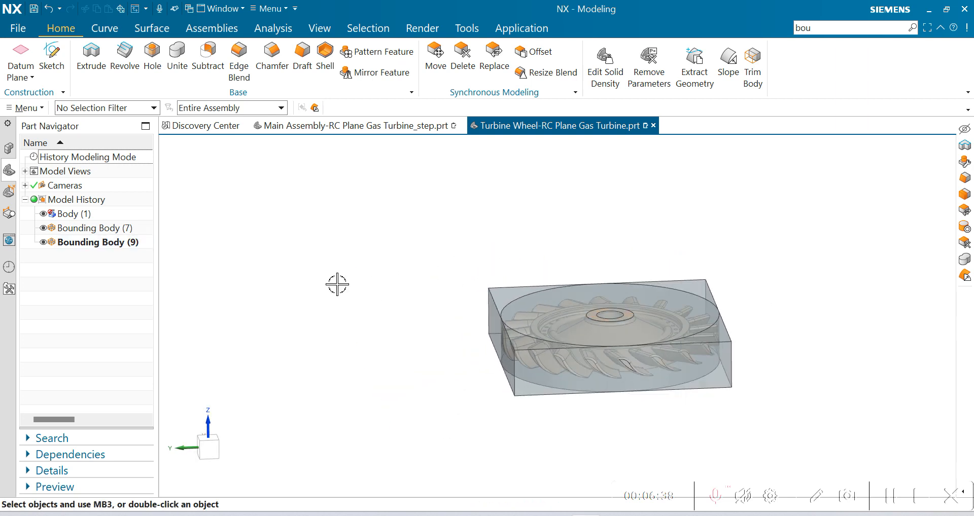
Step: Hide the bounding block and edit the cylindrical bounding body to a uniform offset of 5 mm
{"action": "left_click", "coordinate": [44, 229]}
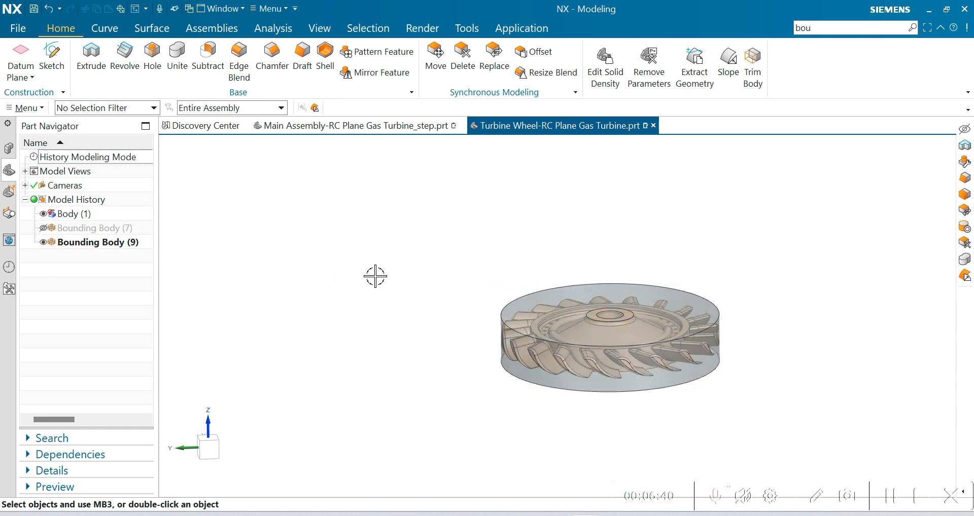
{"action": "scroll", "coordinate": [529, 239], "scroll_direction": "down", "scroll_amount": 3}
{"action": "scroll", "coordinate": [598, 253], "scroll_direction": "up", "scroll_amount": 4}
{"action": "middle_click_drag", "start_coordinate": [574, 319], "coordinate": [589, 335]}
{"action": "double_click", "coordinate": [446, 268]}
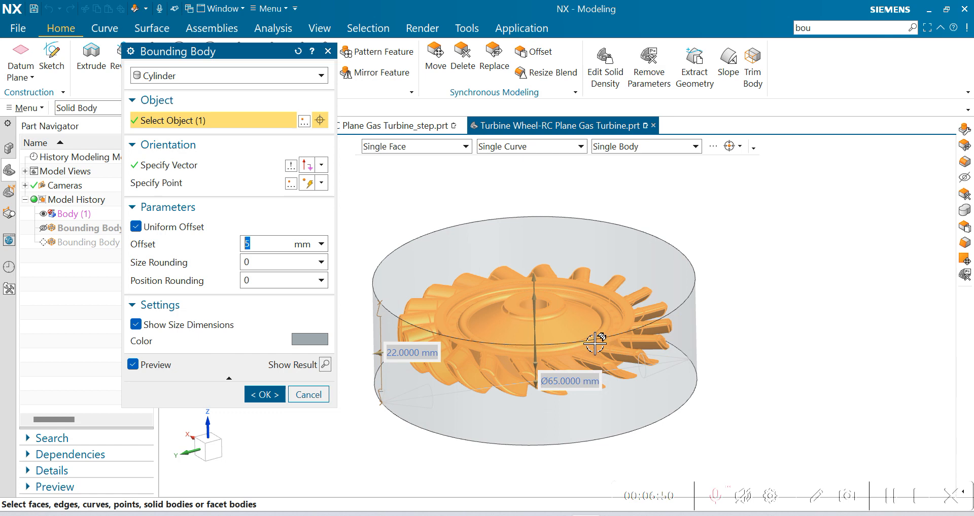
{"action": "left_click", "coordinate": [265, 395]}
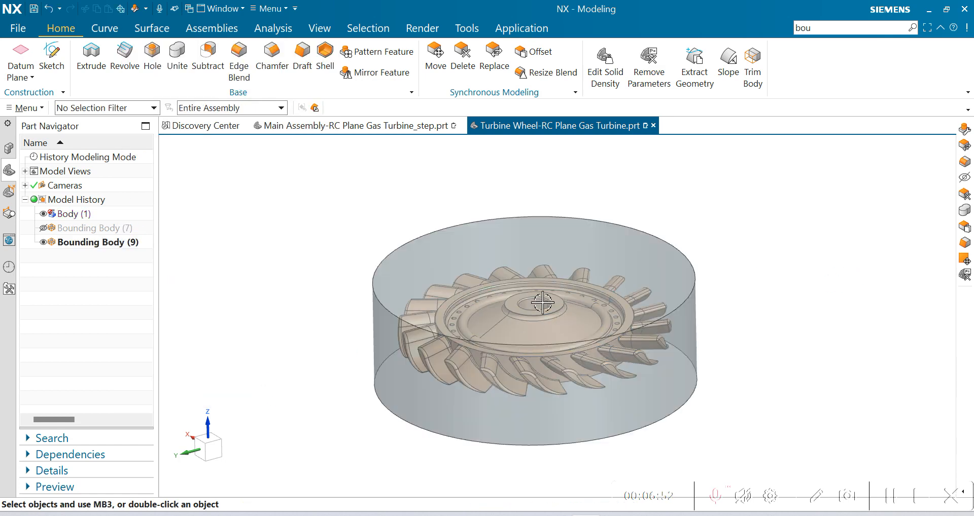
Step: Use Offset Region to move the bounding cylinder's upper and lower flat faces inward by 5 mm
{"action": "scroll", "coordinate": [609, 260], "scroll_direction": "down", "scroll_amount": 2}
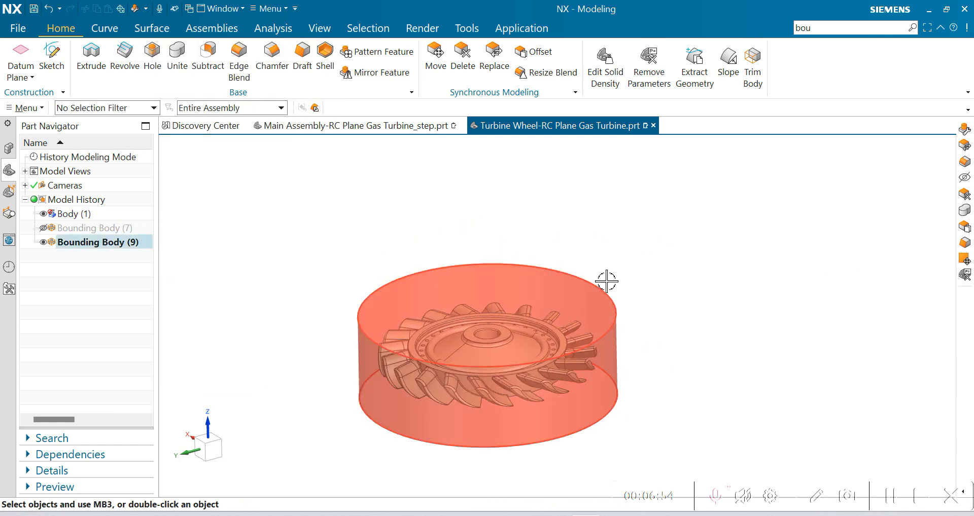
{"action": "scroll", "coordinate": [532, 274], "scroll_direction": "down", "scroll_amount": 2}
{"action": "scroll", "coordinate": [553, 273], "scroll_direction": "up", "scroll_amount": 2}
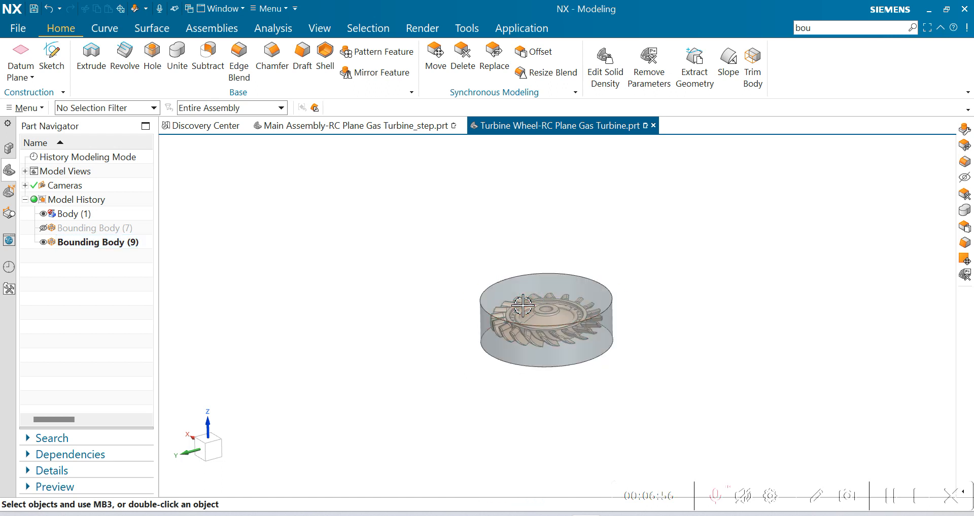
{"action": "left_click", "coordinate": [533, 52]}
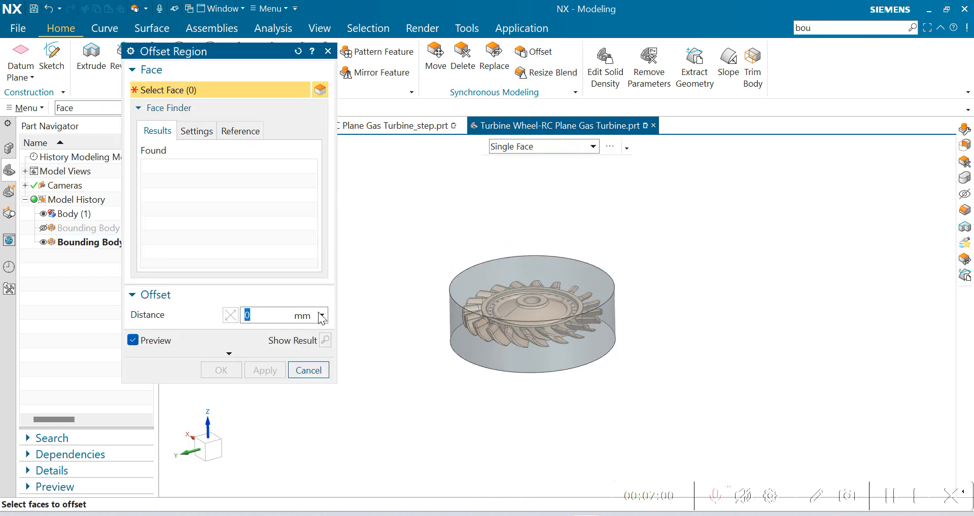
{"action": "left_click", "coordinate": [583, 280]}
{"action": "left_click", "coordinate": [231, 319]}
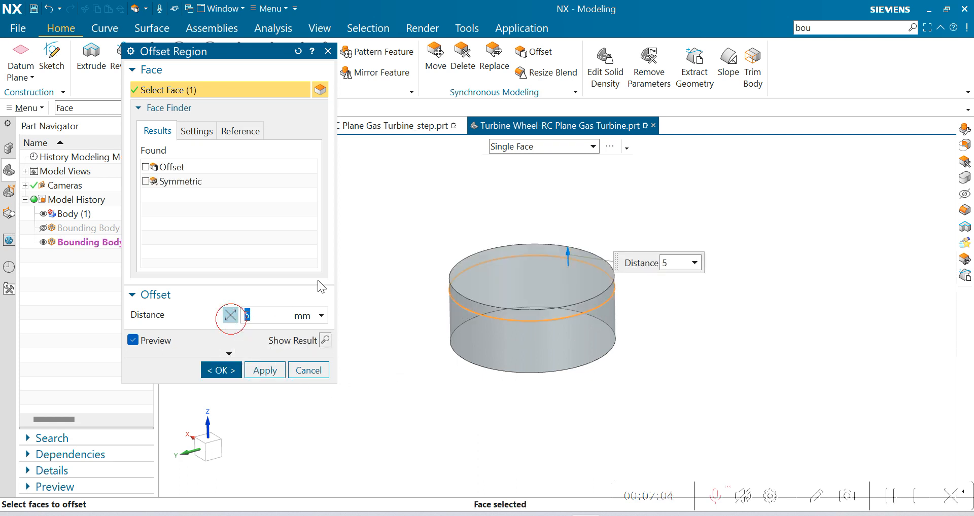
{"action": "middle_click_drag", "start_coordinate": [592, 354], "coordinate": [569, 322]}
{"action": "left_click", "coordinate": [584, 330]}
{"action": "middle_click_drag", "start_coordinate": [705, 304], "coordinate": [710, 315]}
{"action": "left_click", "coordinate": [221, 370]}
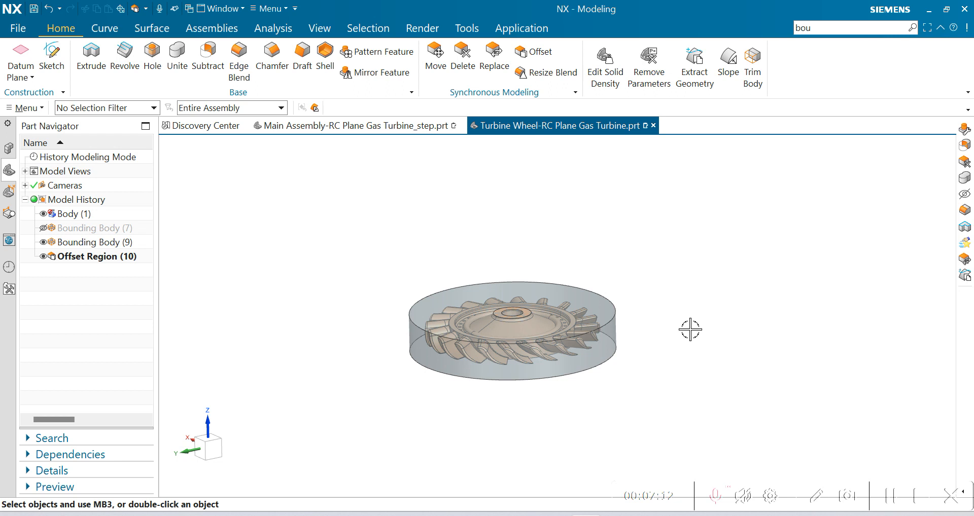
Step: Edit the bounding cylinder's object display and set its translucency to 0
{"action": "key", "text": "ctrl+j"}
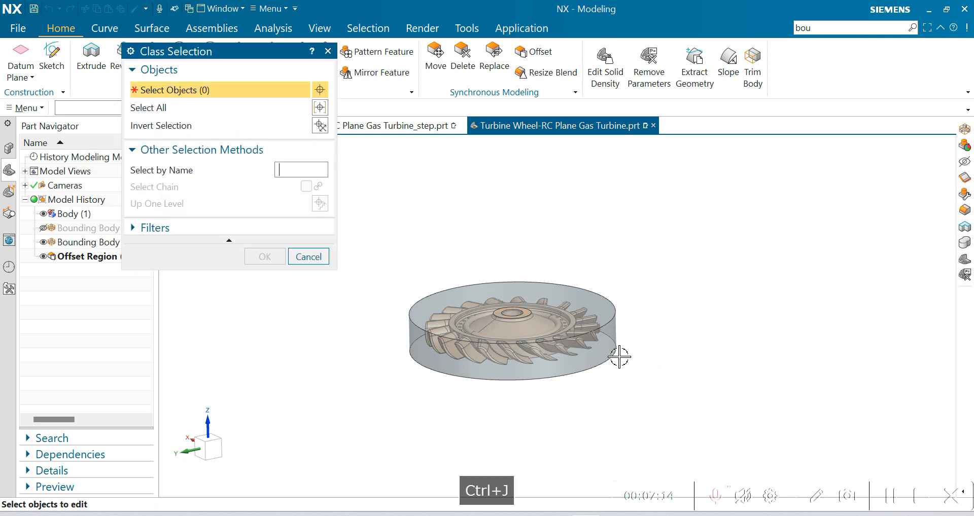
{"action": "left_click", "coordinate": [617, 349]}
{"action": "left_click", "coordinate": [262, 255]}
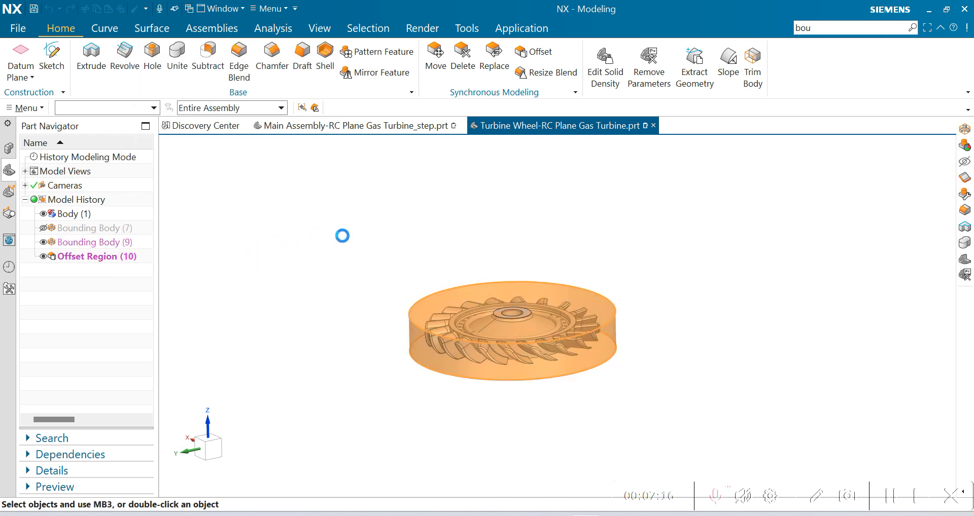
{"action": "left_click_drag", "start_coordinate": [229, 248], "coordinate": [214, 264]}
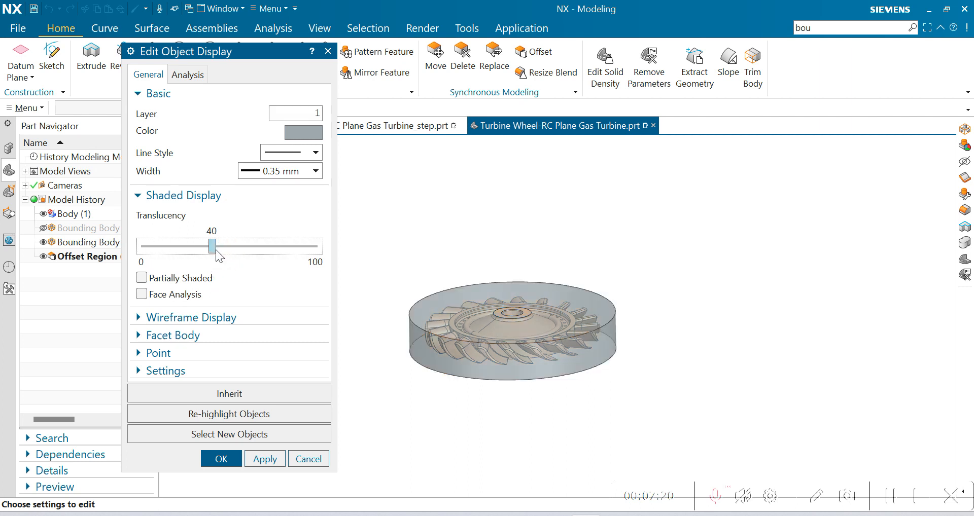
{"action": "left_click_drag", "start_coordinate": [215, 249], "coordinate": [114, 255]}
{"action": "left_click", "coordinate": [220, 459]}
{"action": "scroll", "coordinate": [506, 299], "scroll_direction": "up", "scroll_amount": 3}
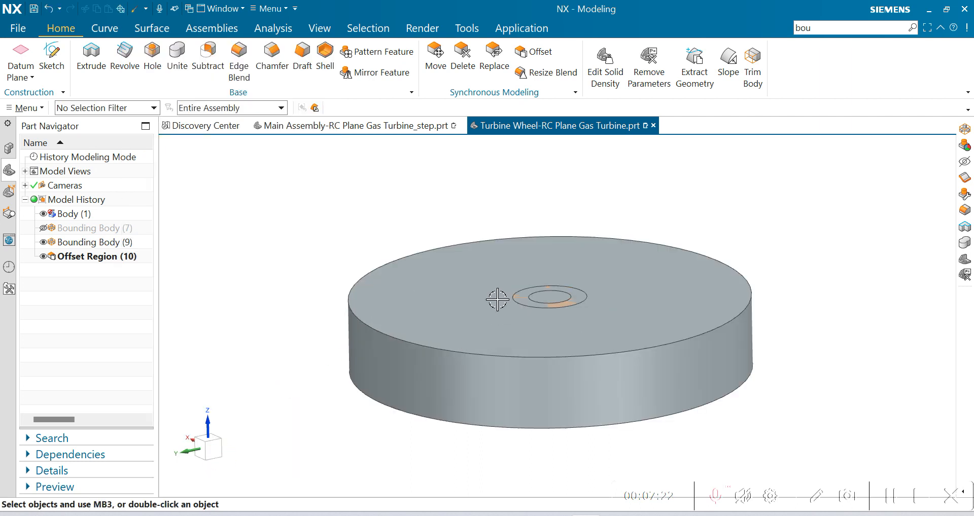
Step: Switch the model to wireframe and examine the radial clearance between the turbine wheel and cylinder in the straight view along Z
{"action": "middle_click_drag", "start_coordinate": [506, 300], "coordinate": [576, 385]}
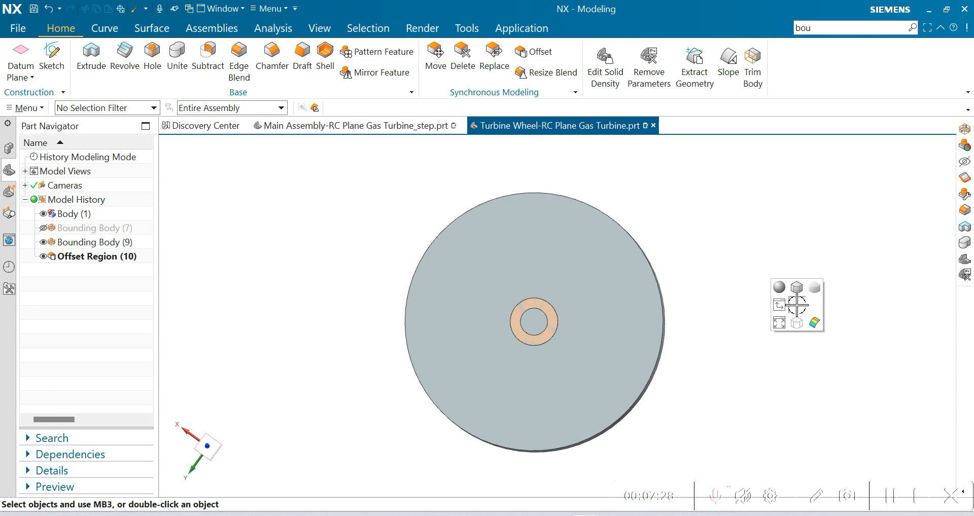
{"action": "left_click", "coordinate": [798, 322]}
{"action": "scroll", "coordinate": [630, 235], "scroll_direction": "up", "scroll_amount": 4}
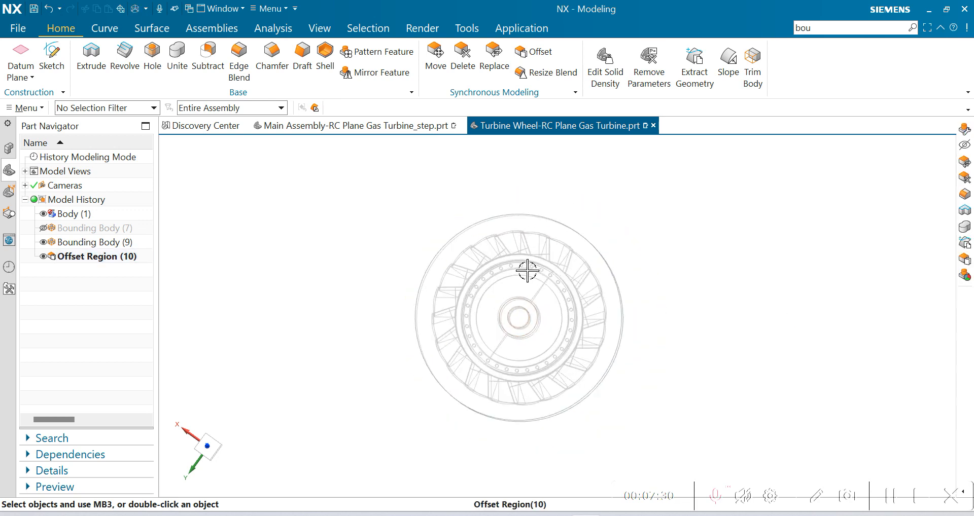
{"action": "scroll", "coordinate": [628, 256], "scroll_direction": "down", "scroll_amount": 5}
{"action": "scroll", "coordinate": [689, 279], "scroll_direction": "up", "scroll_amount": 2}
{"action": "scroll", "coordinate": [646, 341], "scroll_direction": "up", "scroll_amount": 3}
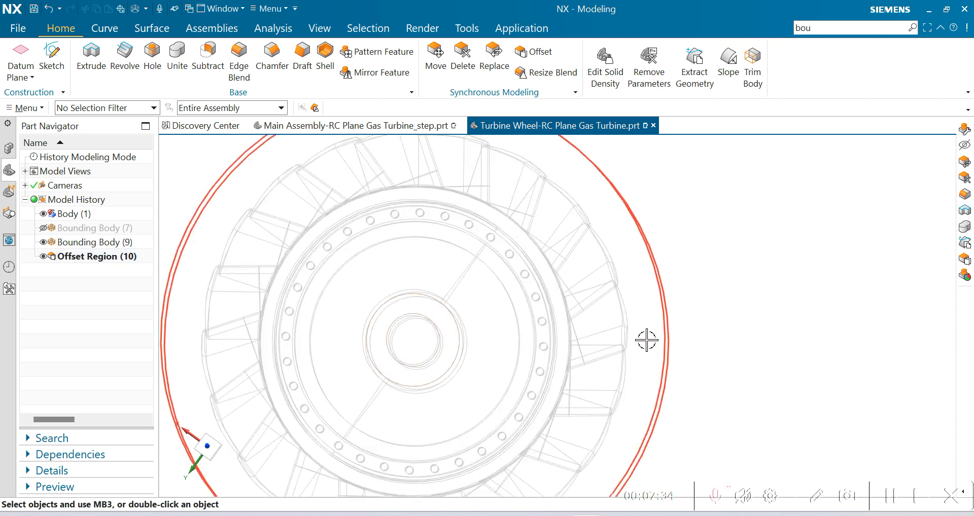
{"action": "scroll", "coordinate": [620, 270], "scroll_direction": "down", "scroll_amount": 2}
{"action": "middle_click_drag", "start_coordinate": [687, 307], "coordinate": [668, 323]}
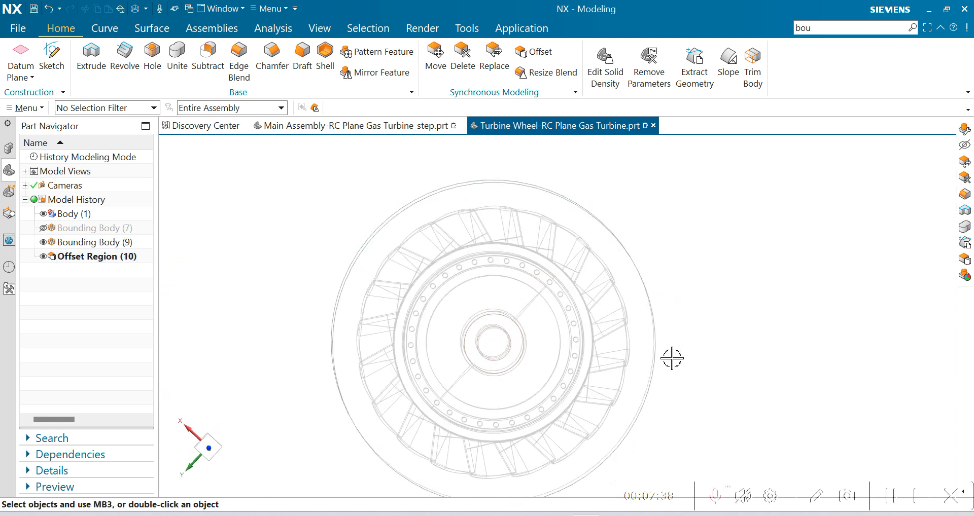
{"action": "middle_click_drag", "start_coordinate": [675, 283], "coordinate": [673, 282]}
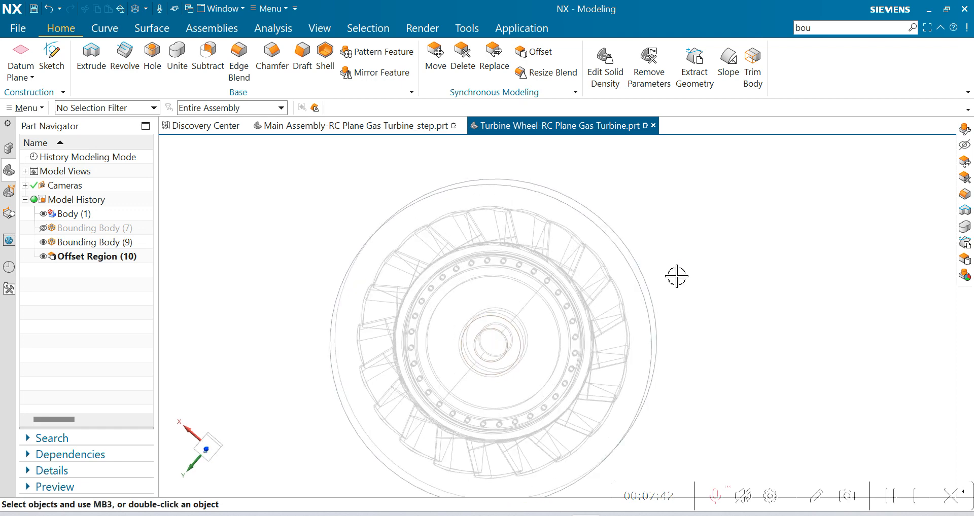
{"action": "key", "text": "F8"}
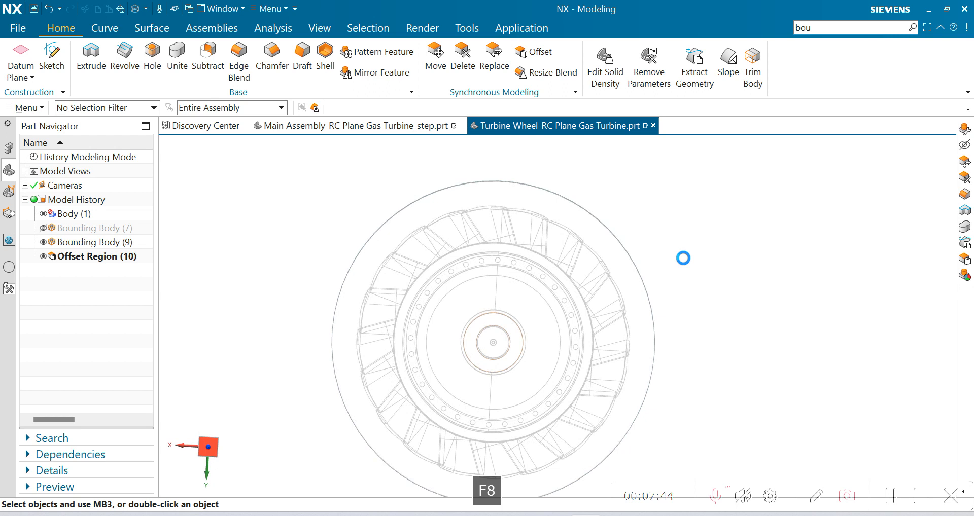
Step: Restore the shaded display with edges and view the bounding cylinder obliquely from its side
{"action": "scroll", "coordinate": [692, 258], "scroll_direction": "down", "scroll_amount": 1}
{"action": "scroll", "coordinate": [756, 241], "scroll_direction": "up", "scroll_amount": 1}
{"action": "right_click_drag", "start_coordinate": [776, 333], "coordinate": [781, 156]}
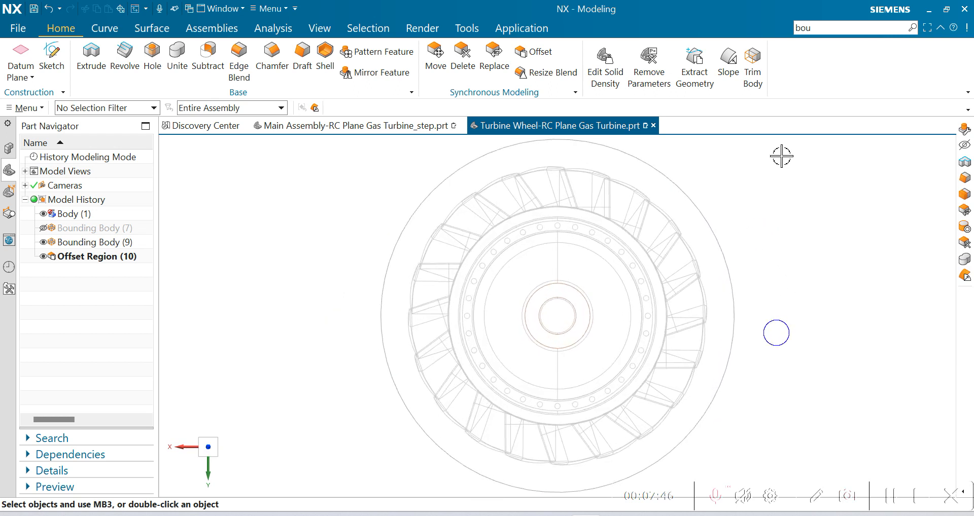
{"action": "mouse_move", "coordinate": [795, 306]}
{"action": "middle_mouse_down"}
{"action": "mouse_move", "coordinate": [784, 252]}
{"action": "mouse_move", "coordinate": [789, 234]}
{"action": "mouse_move", "coordinate": [802, 245]}
{"action": "middle_mouse_up"}
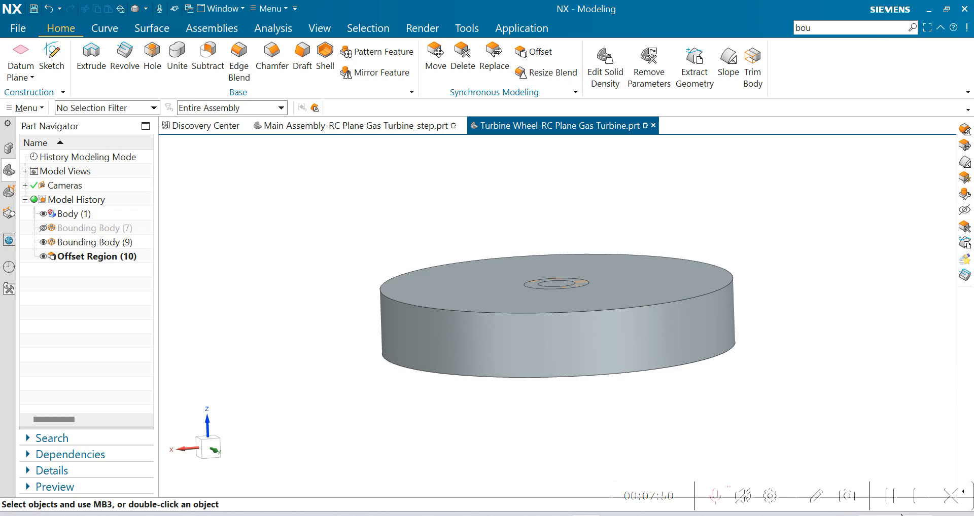